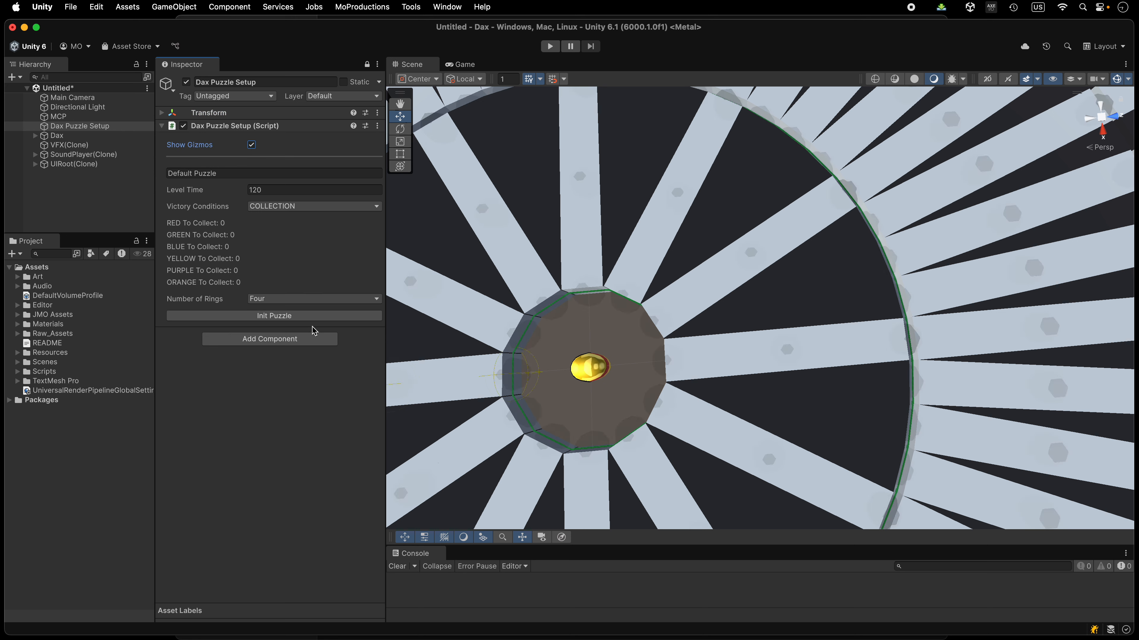
Name the puzzle Dax Demo and set its level time to 100
click(261, 172)
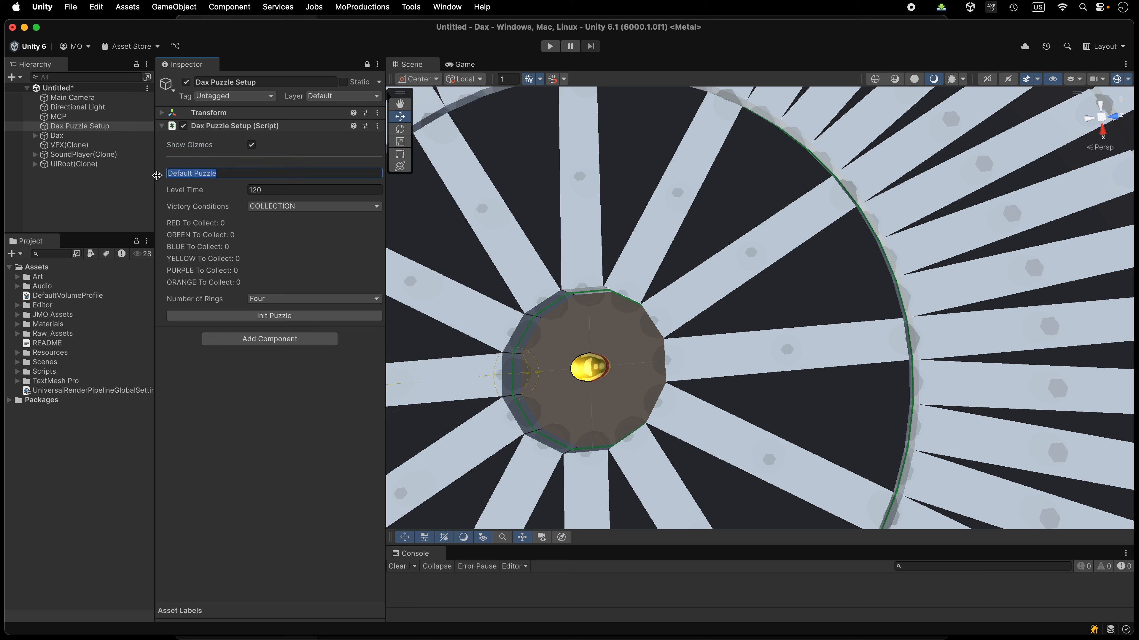
text(Dax Demo)
key(Return)
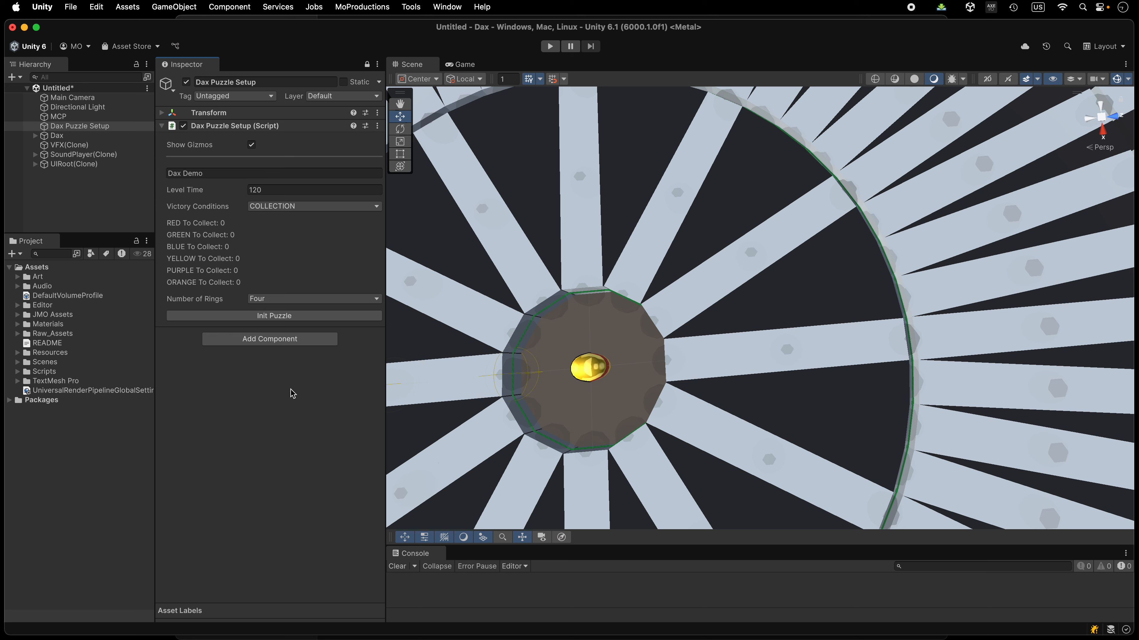
click(287, 189)
text(100)
click(273, 423)
Review the available victory conditions and keep COLLECTION selected
click(312, 206)
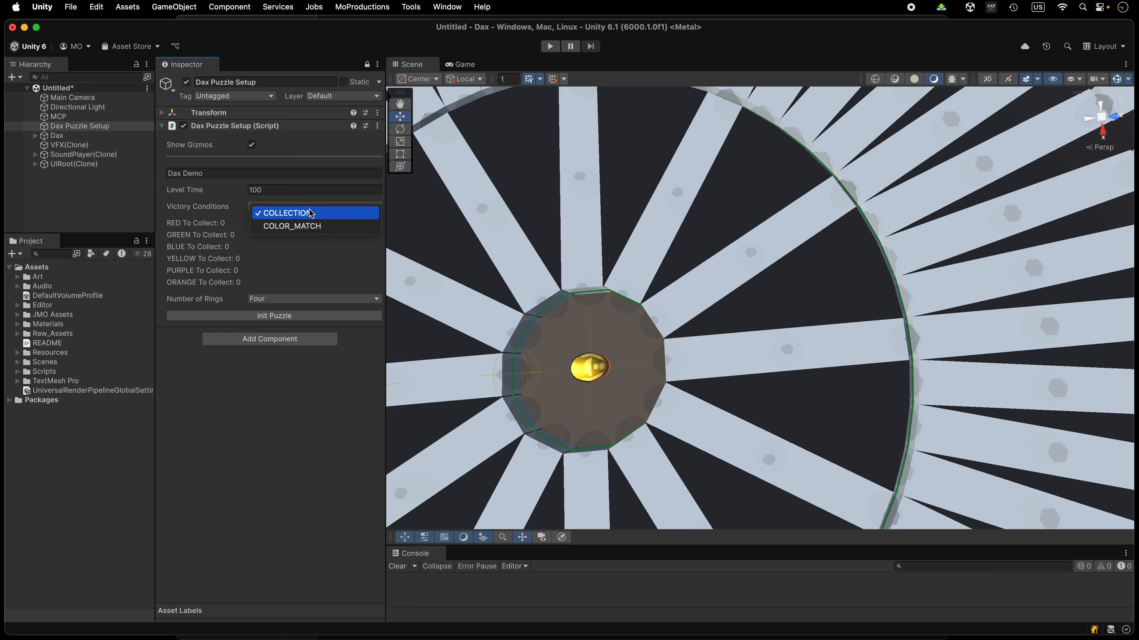
click(312, 214)
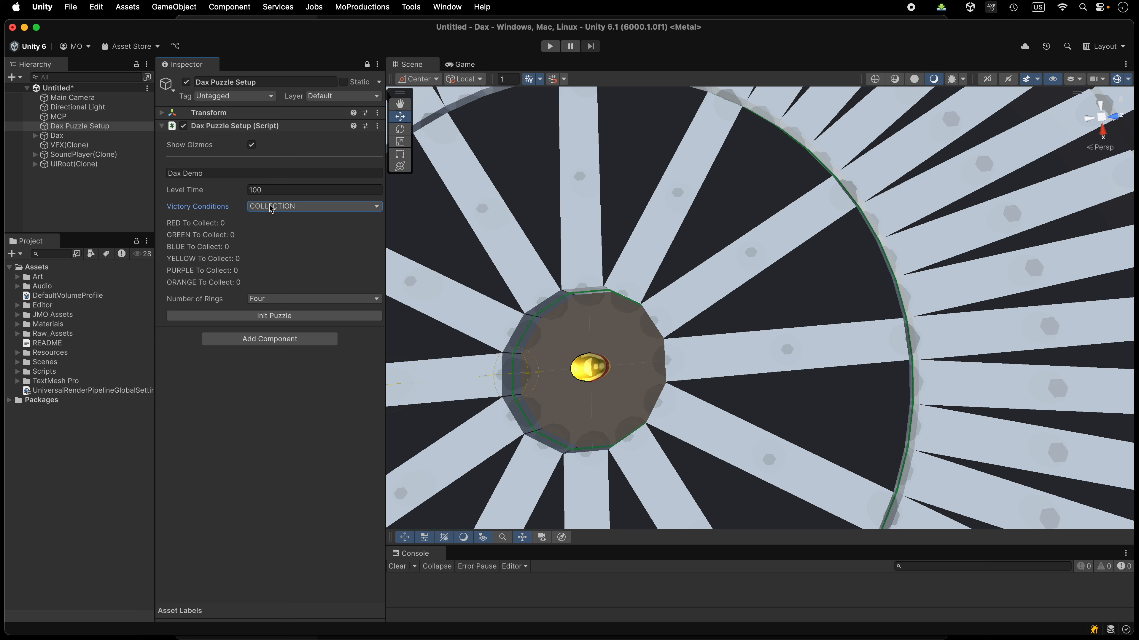
scroll(638, 406, down, 3)
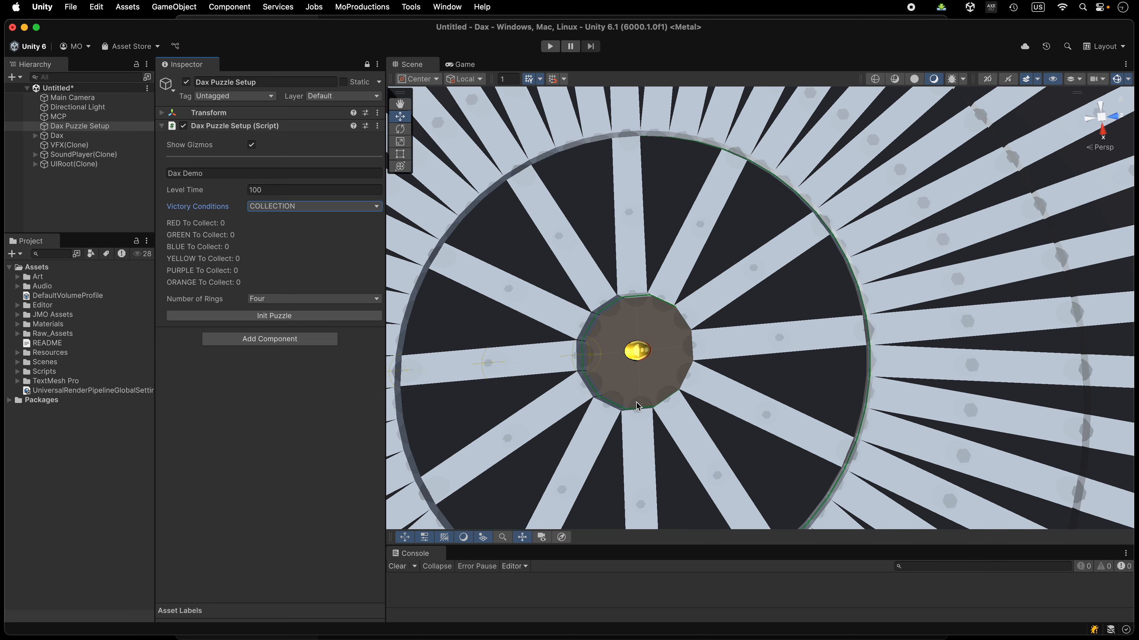
scroll(639, 406, down, 2)
click(281, 209)
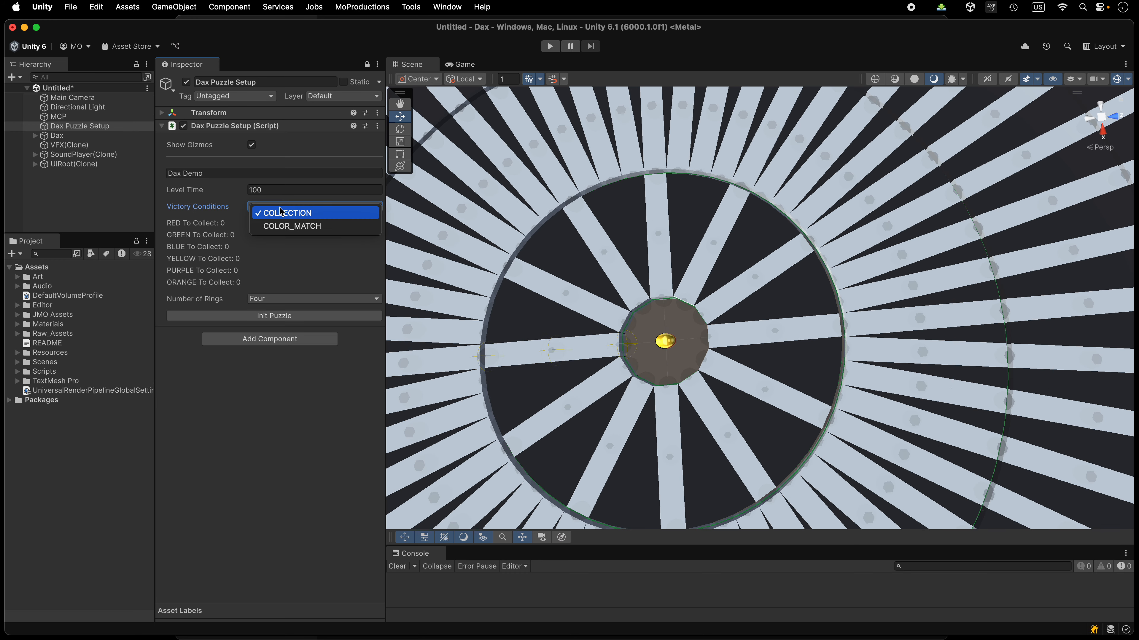
click(288, 247)
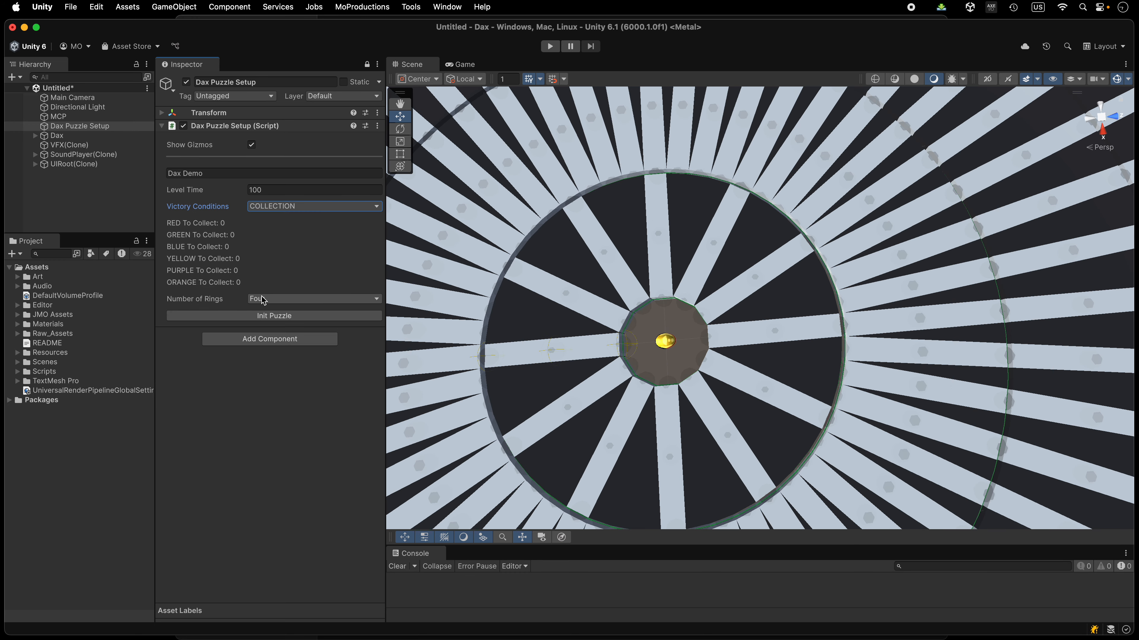
Reduce the puzzle's number of rings to One and accept the reset of the extra rings
scroll(702, 387, down, 5)
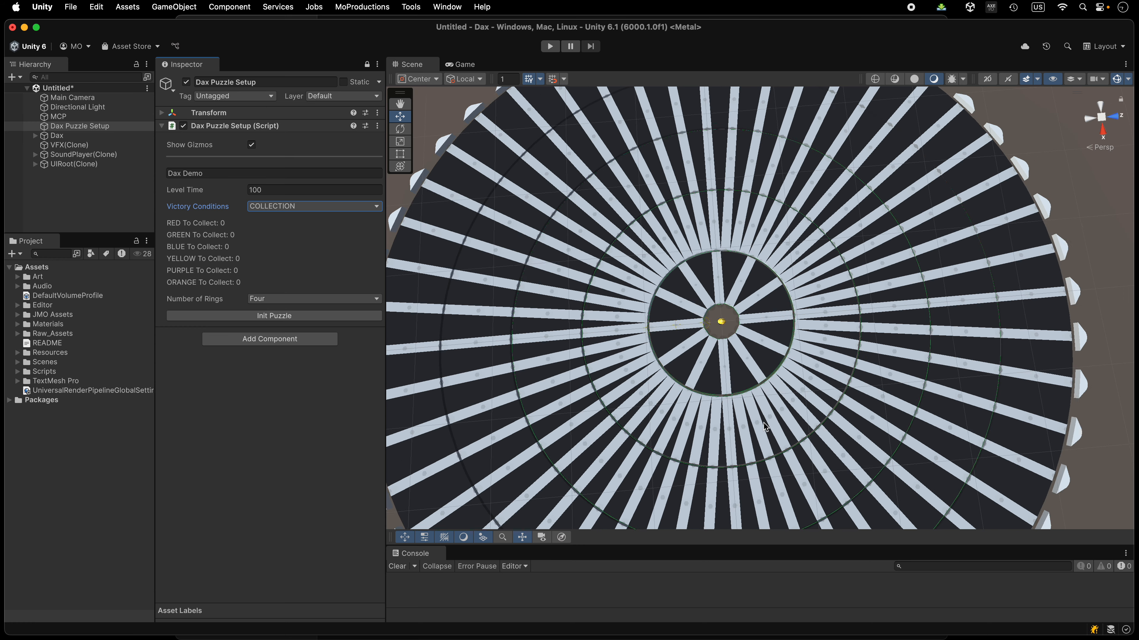
scroll(763, 423, up, 3)
scroll(765, 428, up, 2)
scroll(766, 427, up, 2)
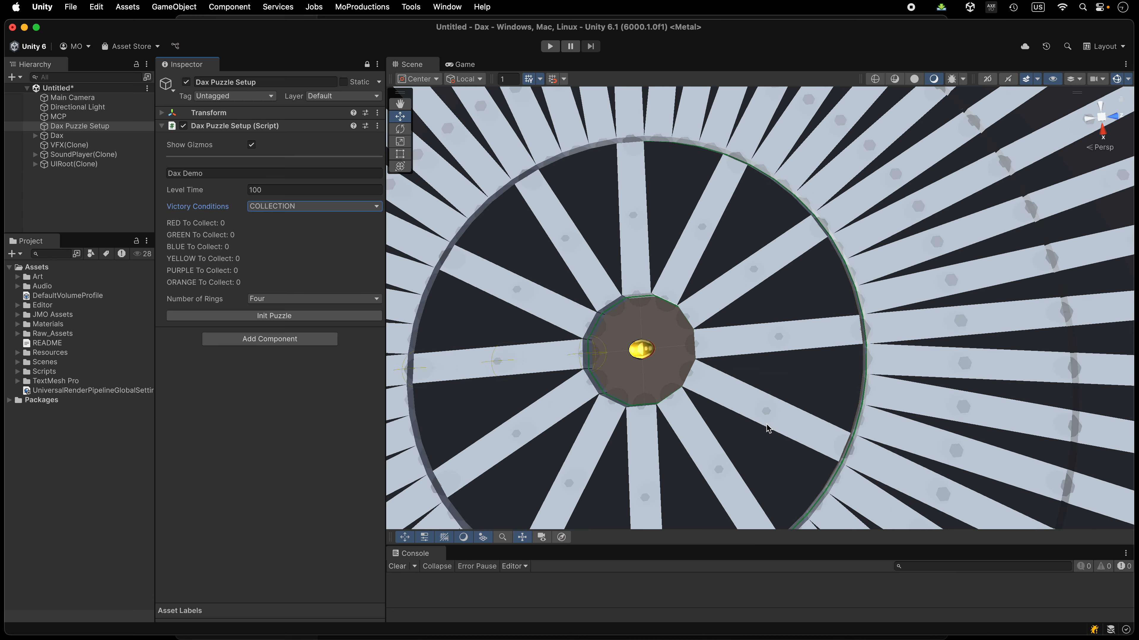
click(322, 300)
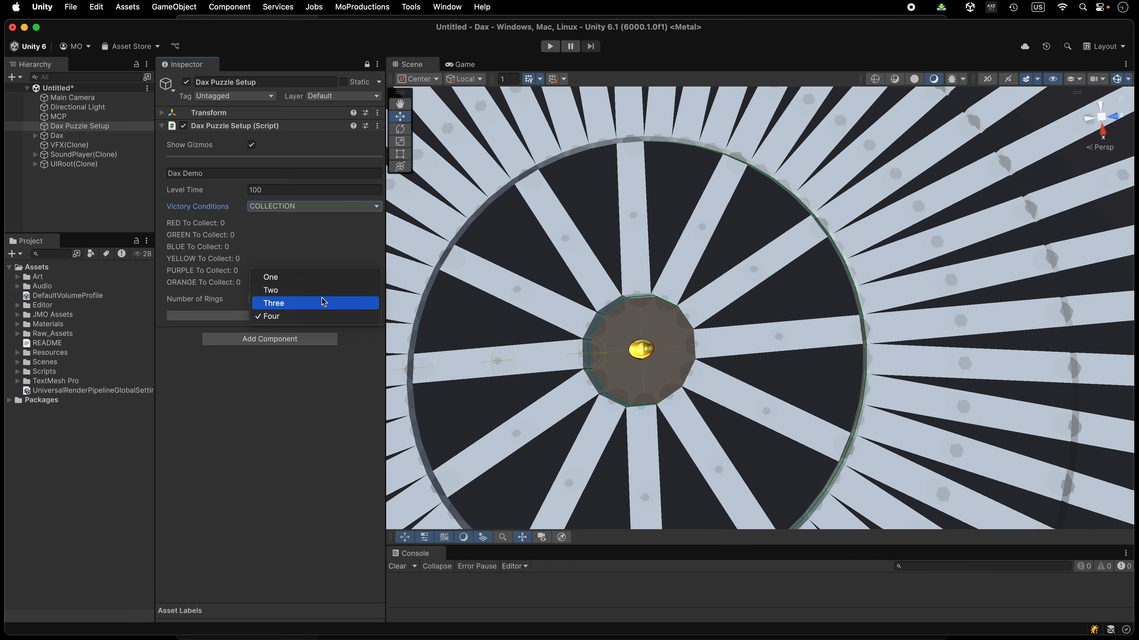
click(309, 277)
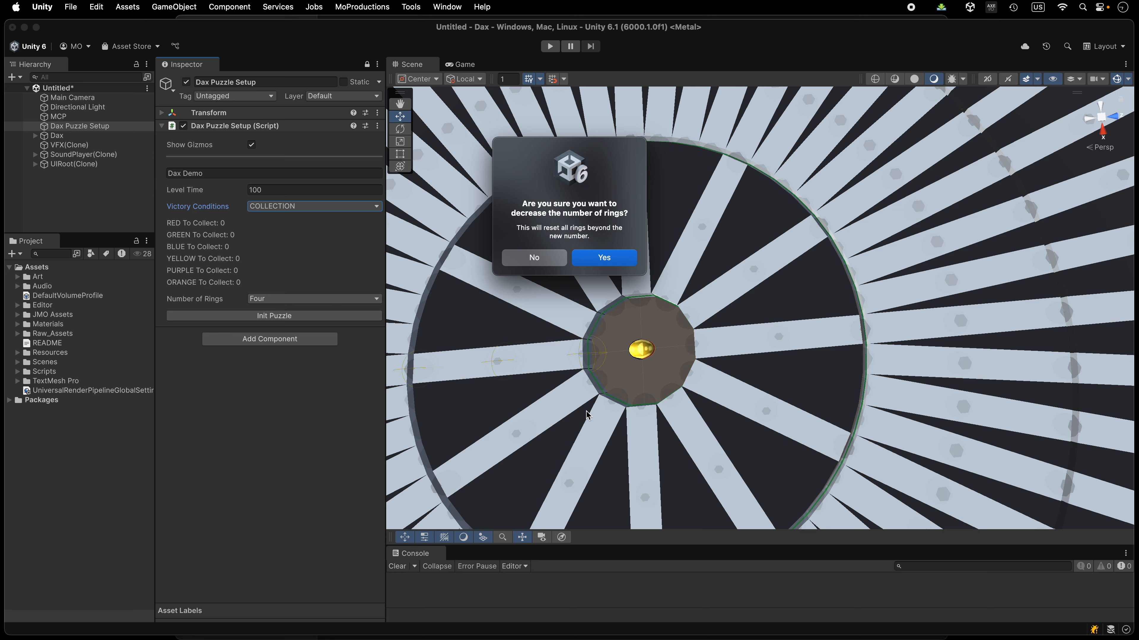
click(615, 259)
scroll(670, 456, down, 2)
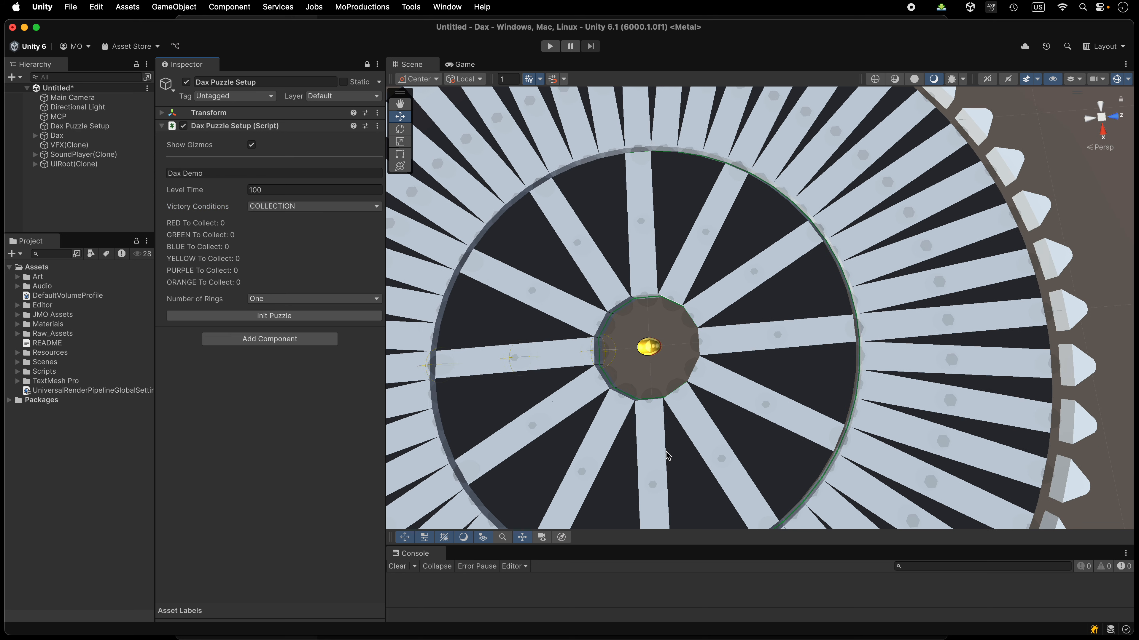
Unlock the Inspector, select the Player Diode at the wheel's centre and examine its components
right_click(205, 65)
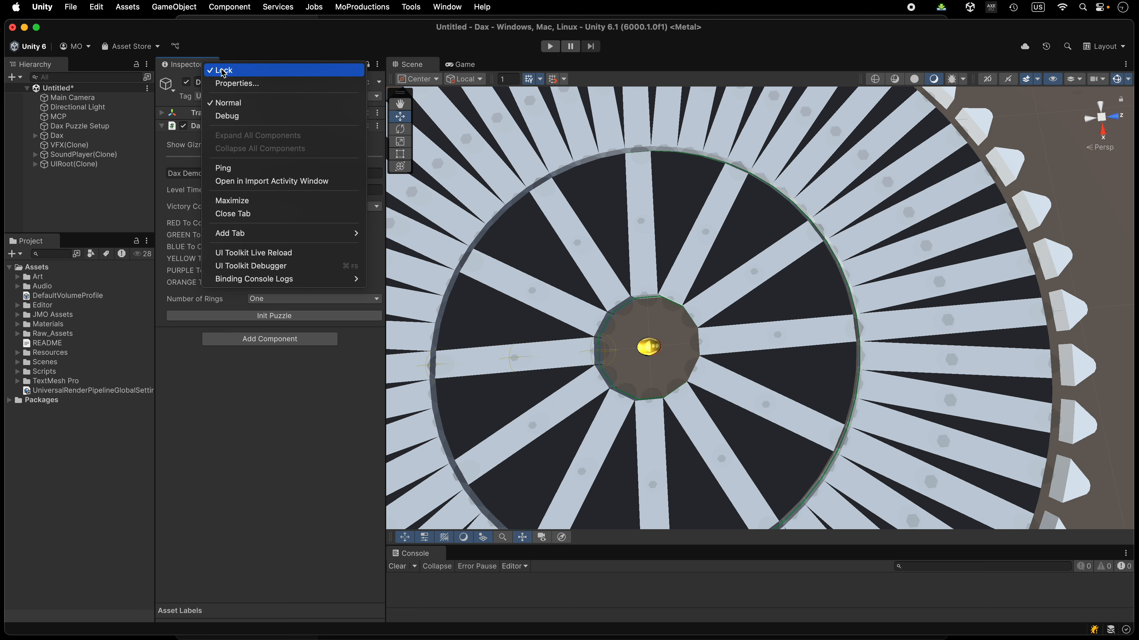
click(224, 71)
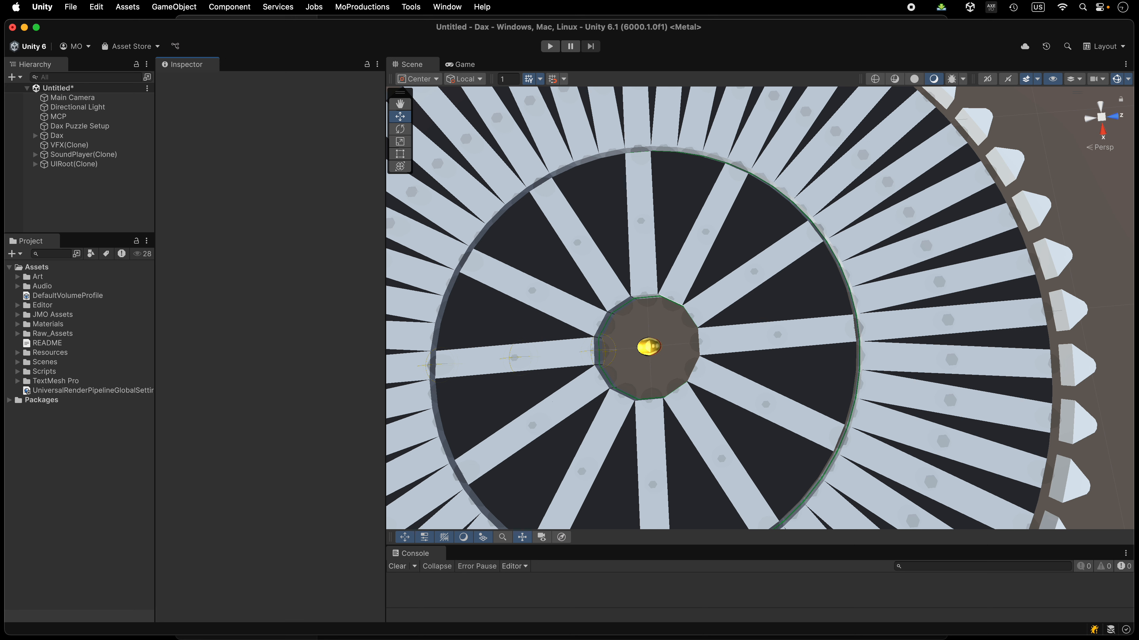
key(super+s)
click(651, 348)
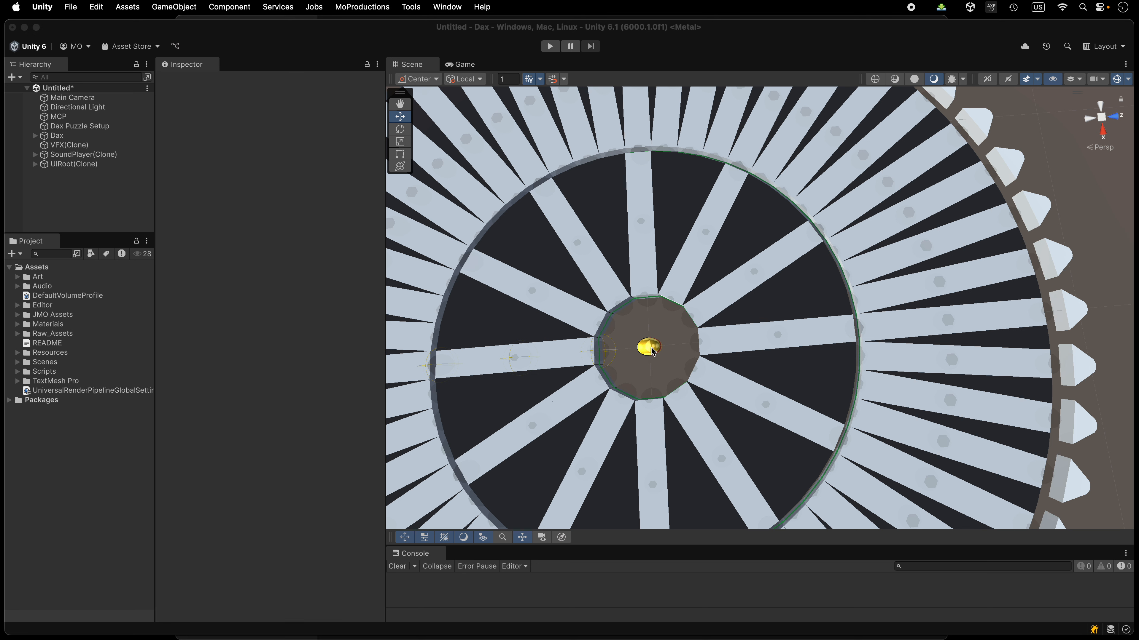
click(652, 349)
scroll(162, 268, down, 5)
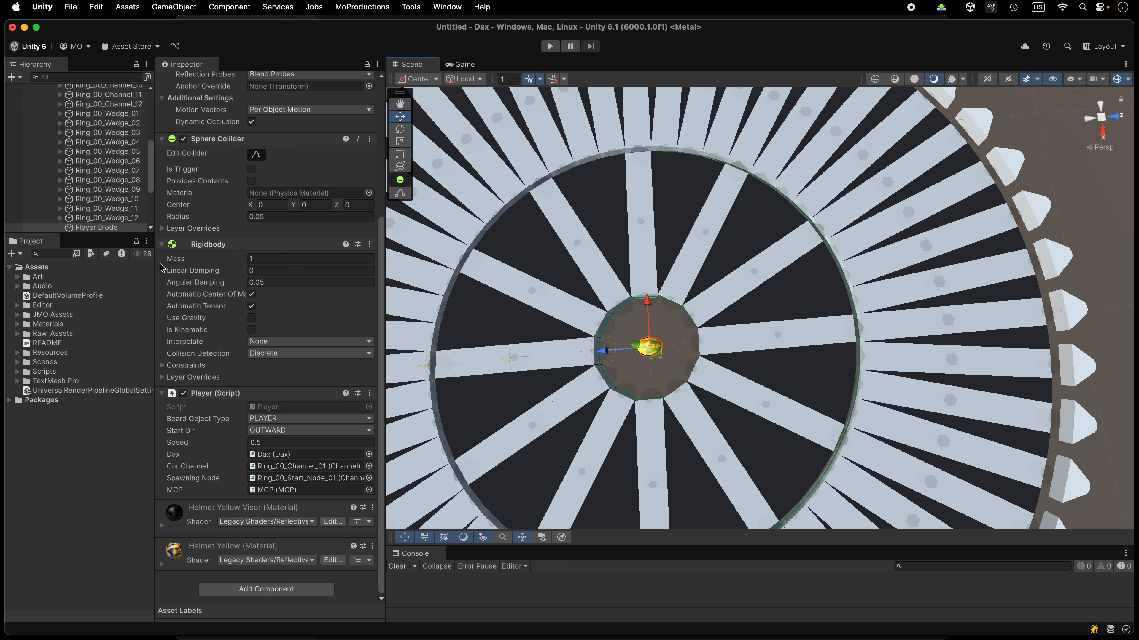
scroll(262, 298, up, 5)
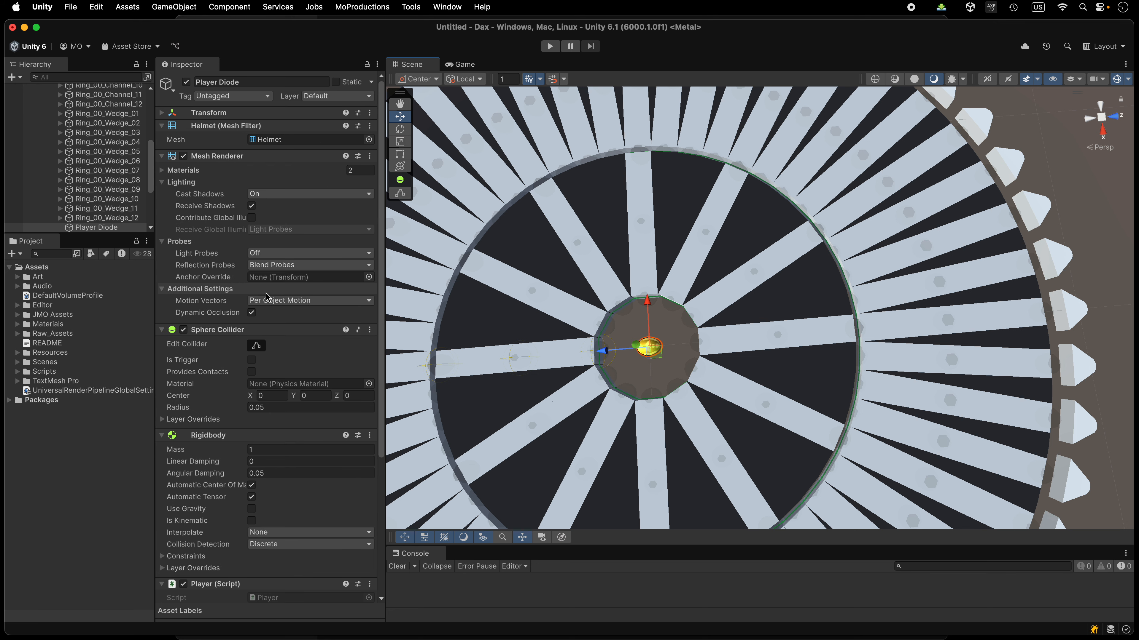
scroll(267, 297, down, 5)
scroll(267, 298, up, 5)
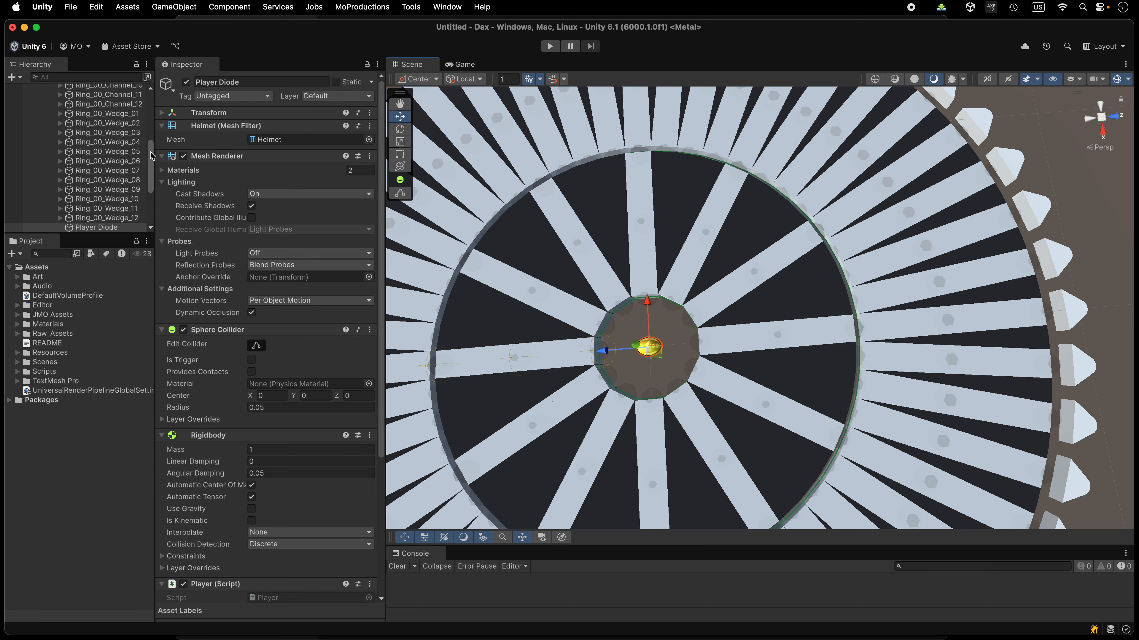
Select the Dax Puzzle Setup object and lock the Inspector on it
drag(152, 156, 151, 109)
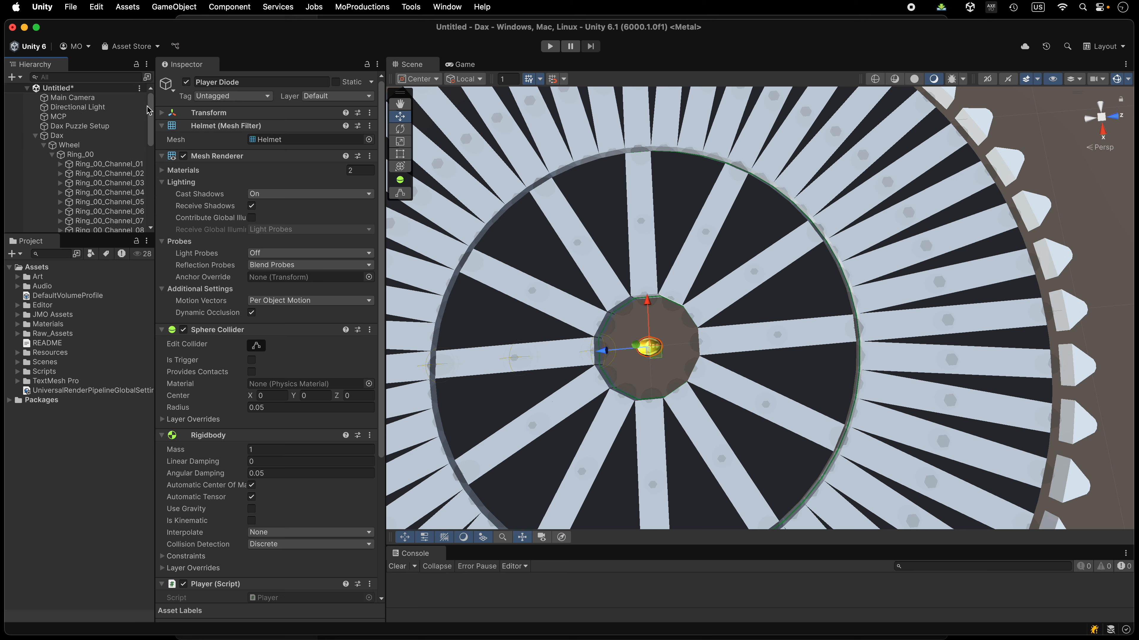
click(87, 128)
right_click(193, 66)
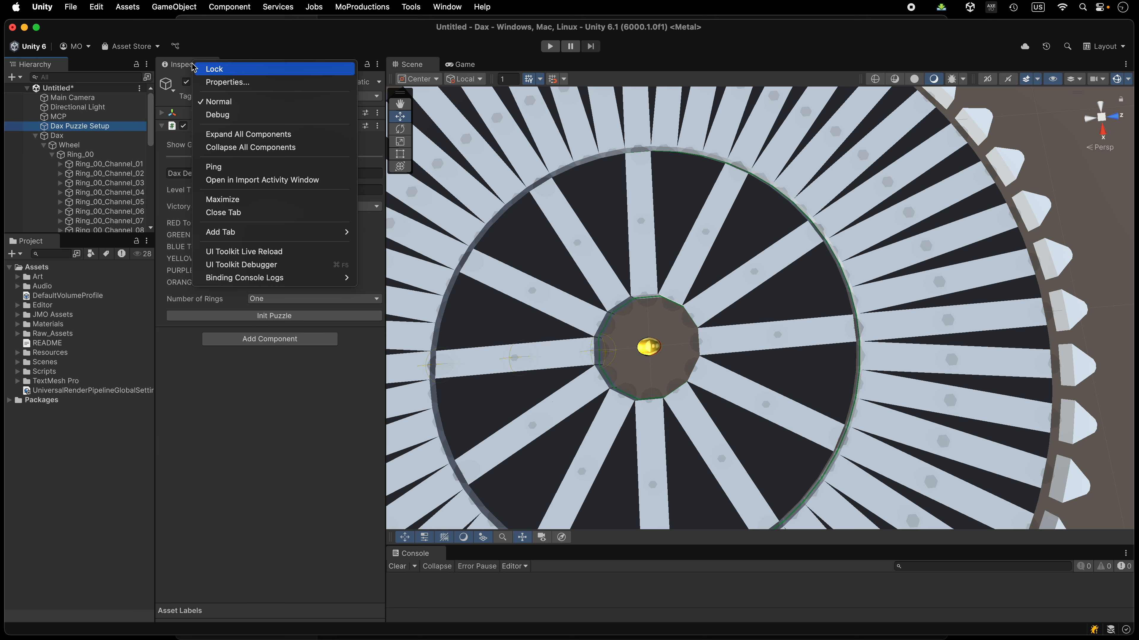
click(216, 69)
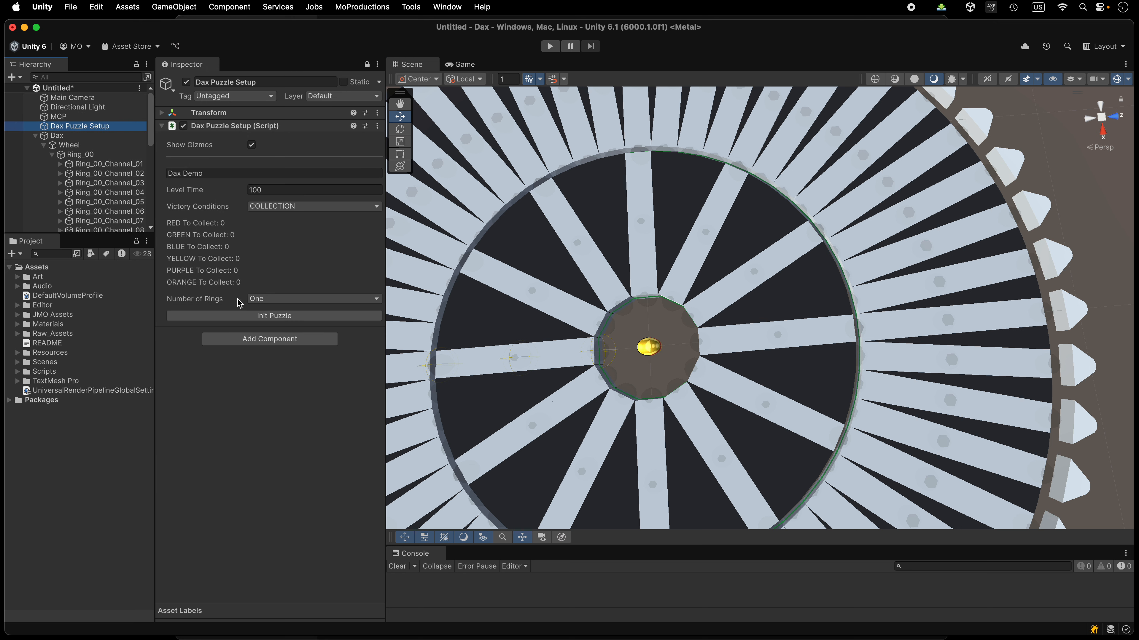
Set the Player Diode's speed to 0.615 through the puzzle setup and initialize the puzzle
click(652, 348)
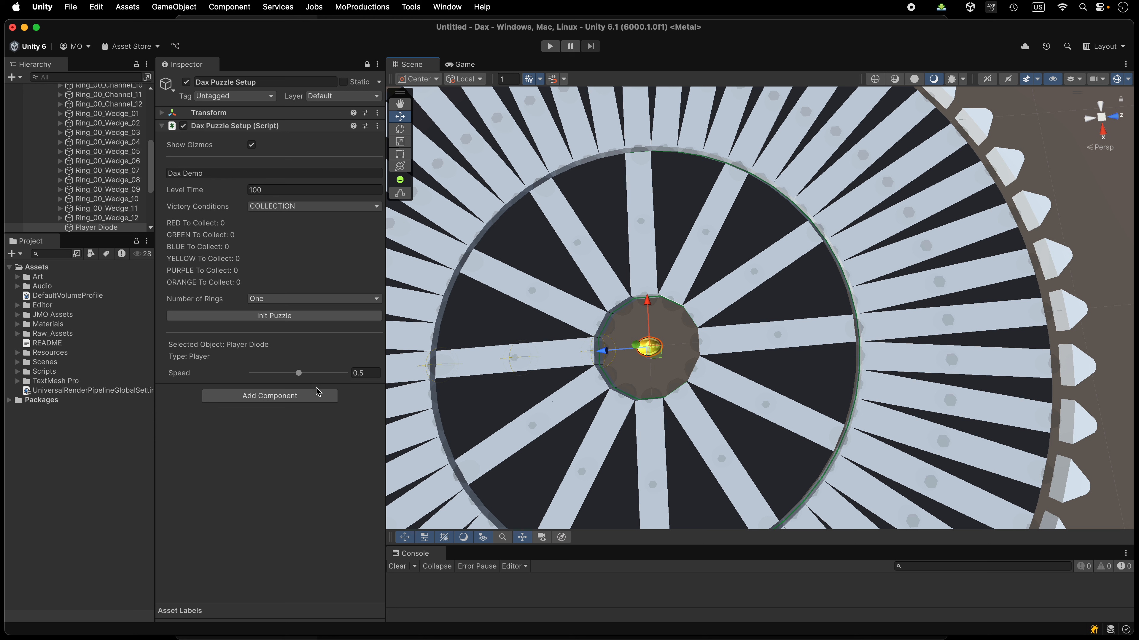
mouse_move(298, 375)
mouse_down()
mouse_move(287, 379)
mouse_move(313, 380)
mouse_move(243, 371)
mouse_move(374, 375)
mouse_move(310, 375)
mouse_up()
click(331, 319)
Run the puzzle in play mode, start the level, and stop the test
click(550, 46)
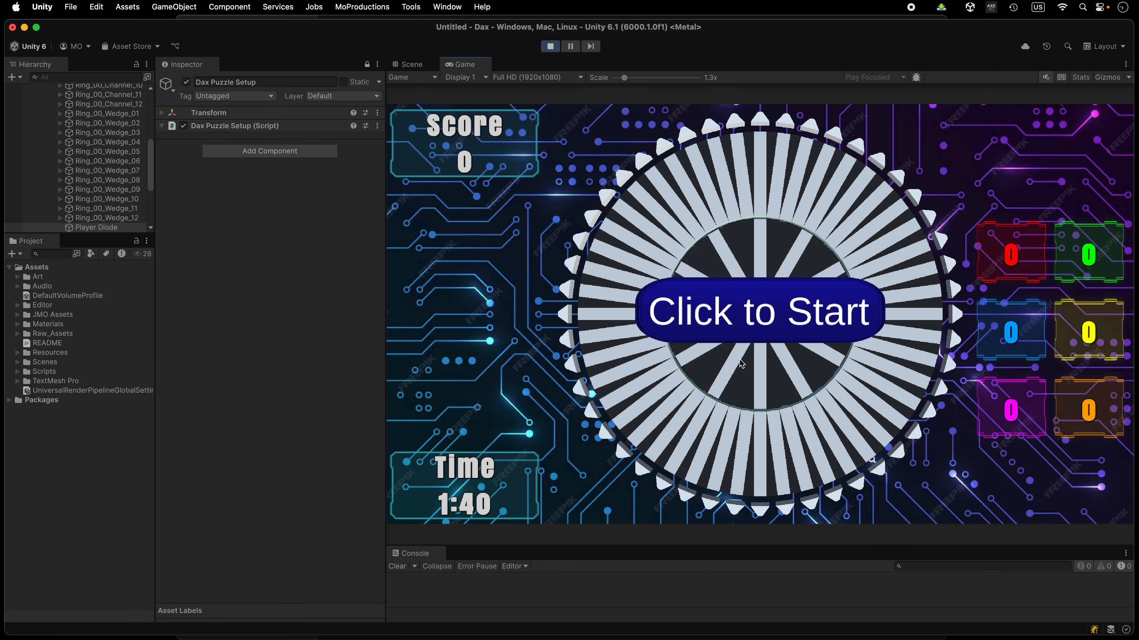
click(735, 289)
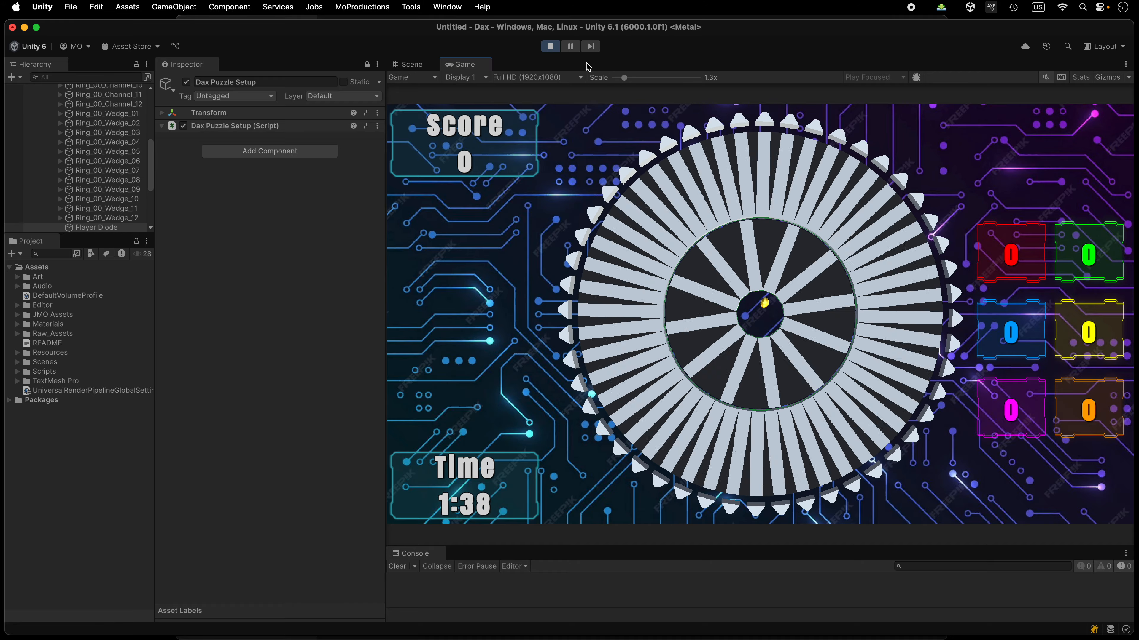
click(554, 49)
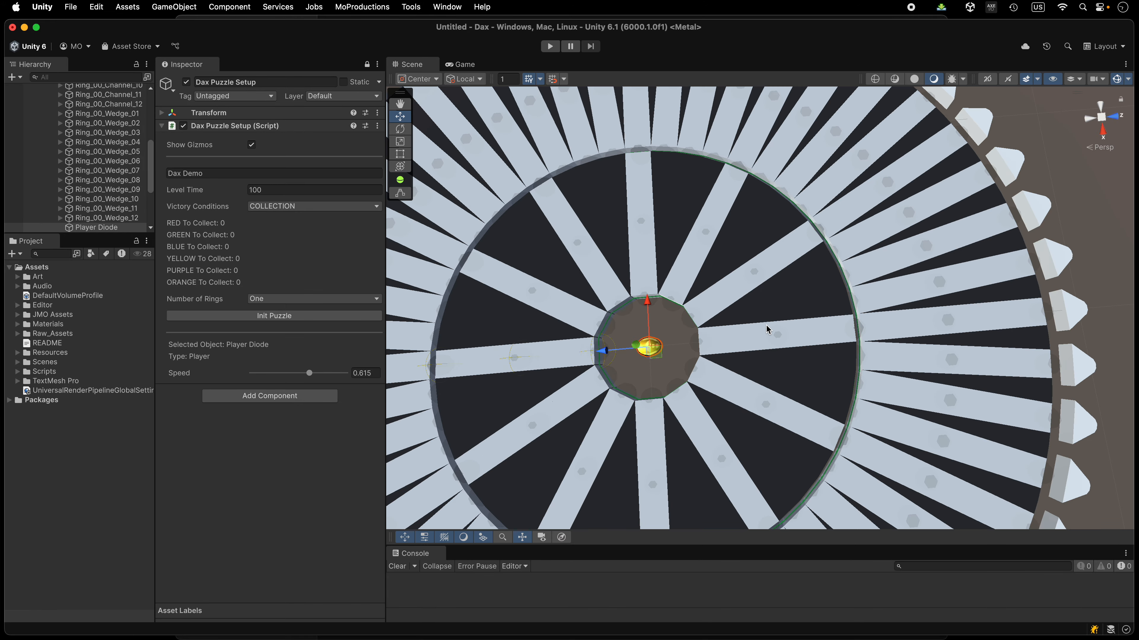
Turn off the inner and outer channel pieces of channels 05 and 03 on Ring_00
scroll(767, 324, down, 5)
click(709, 282)
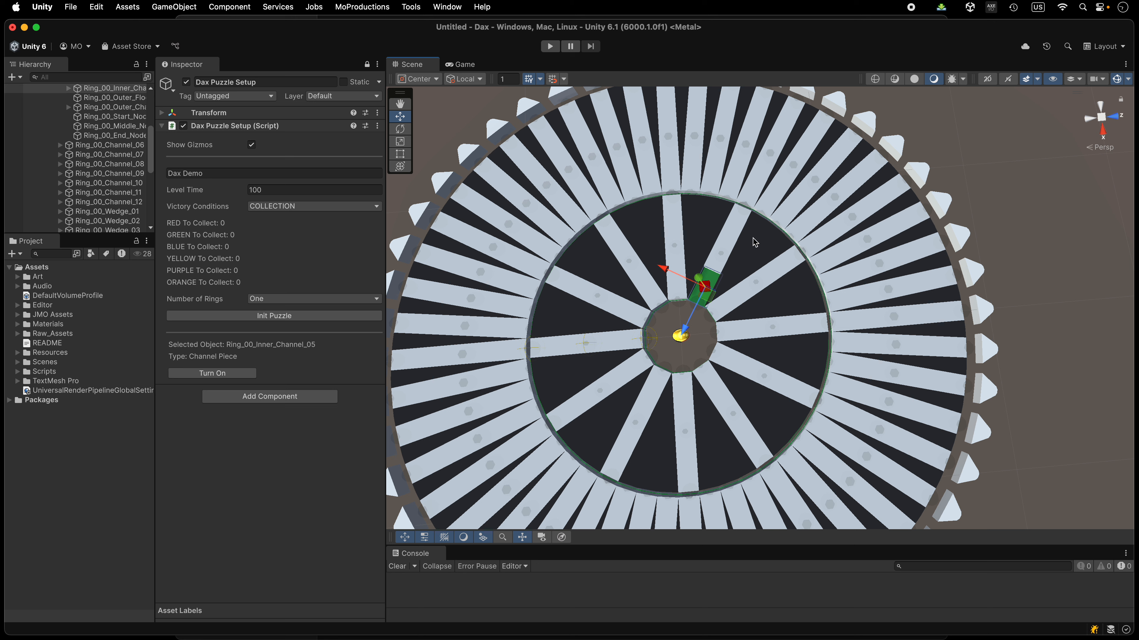
click(740, 241)
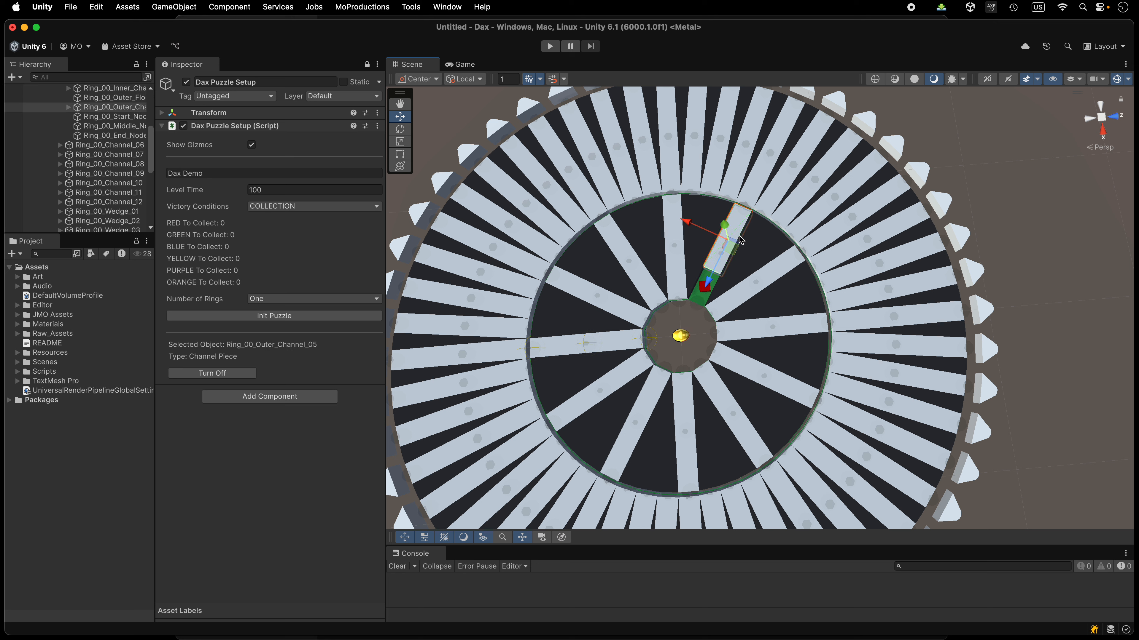
click(600, 240)
click(658, 306)
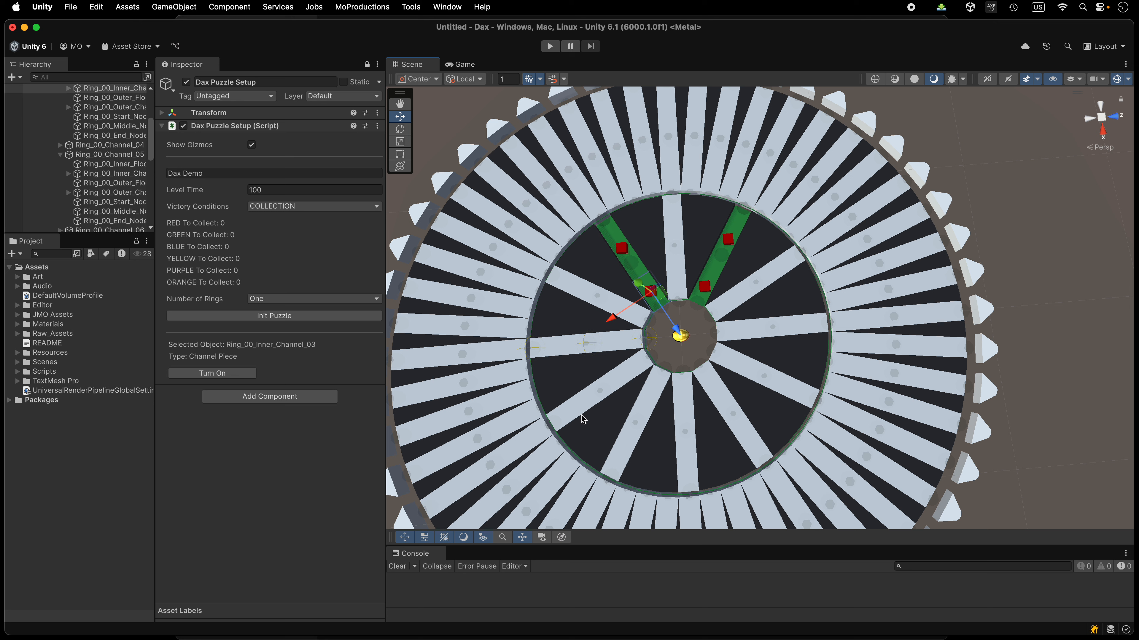
Turn off both channel pieces of Ring_00 channel 01, and toggle channel 03's outer piece on and back off
click(560, 350)
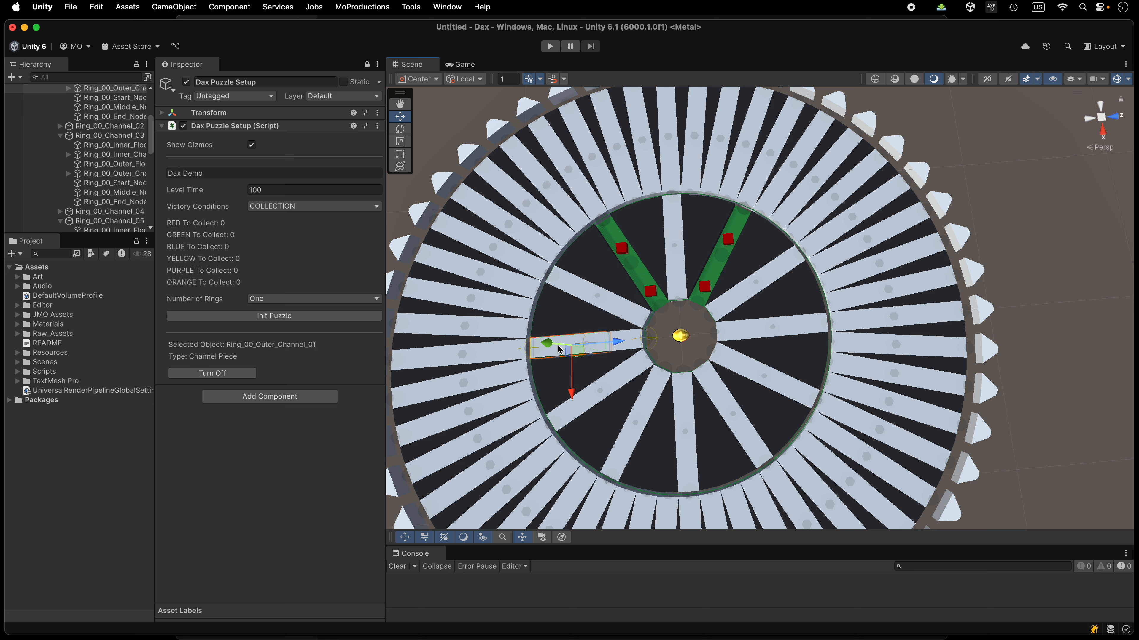
click(637, 345)
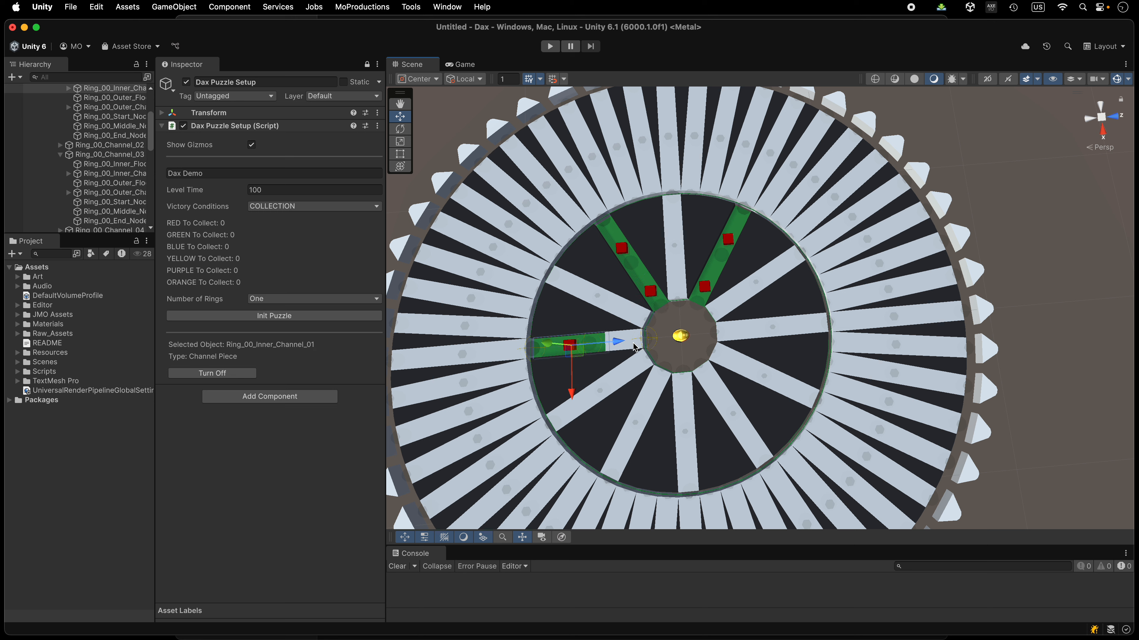
click(624, 254)
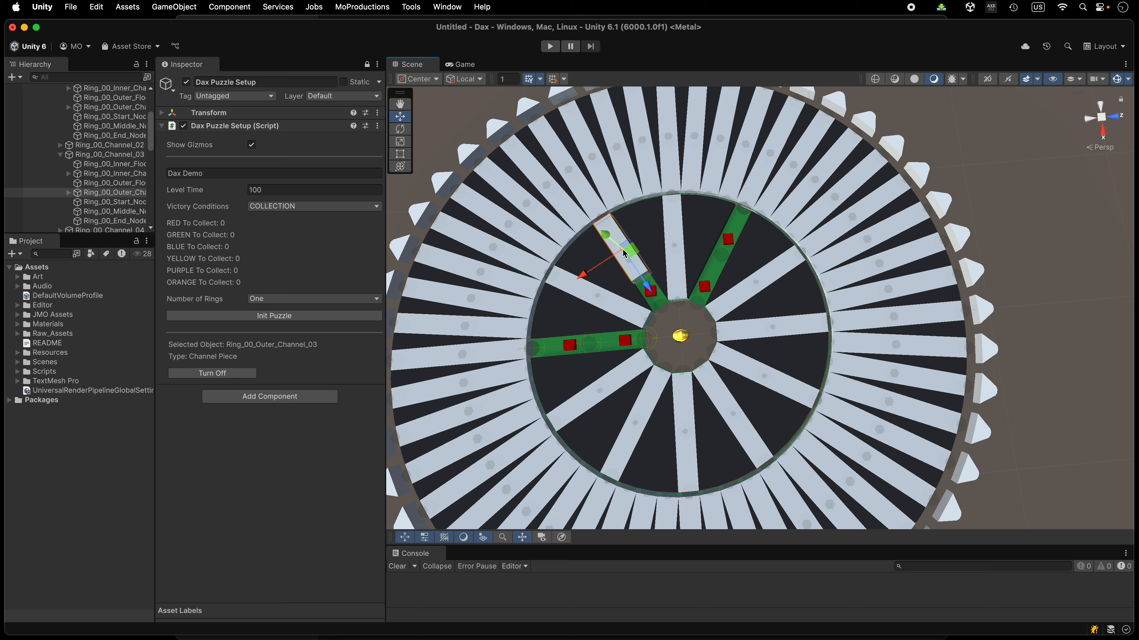
click(625, 254)
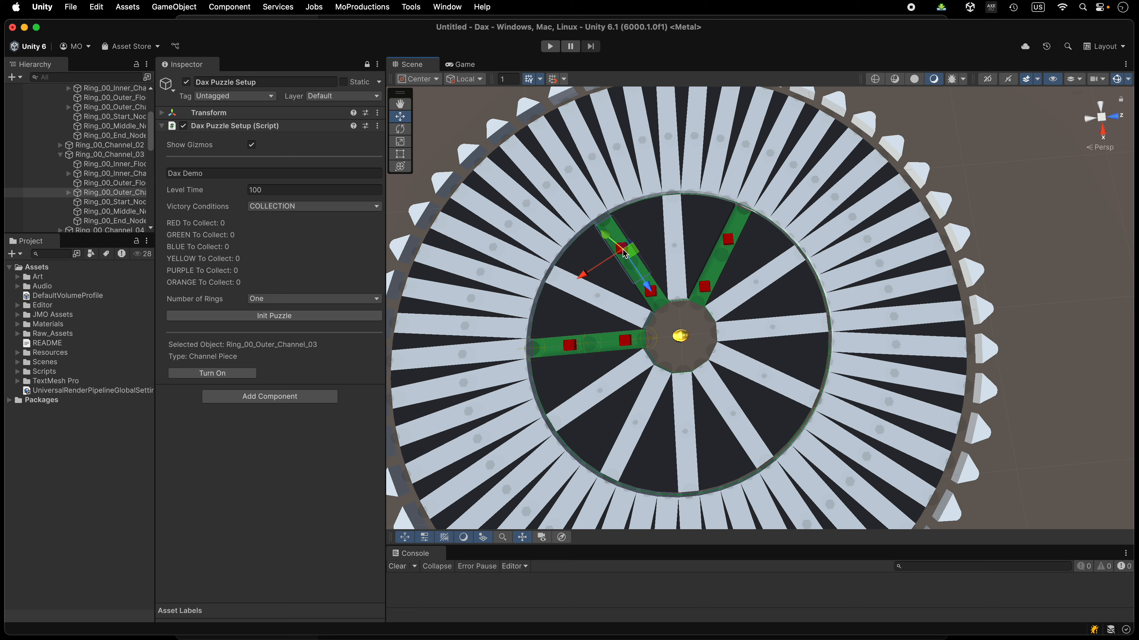
Turn off the inner and outer channel pieces of Ring_01 channels 15, 07 and 45
click(720, 175)
click(721, 175)
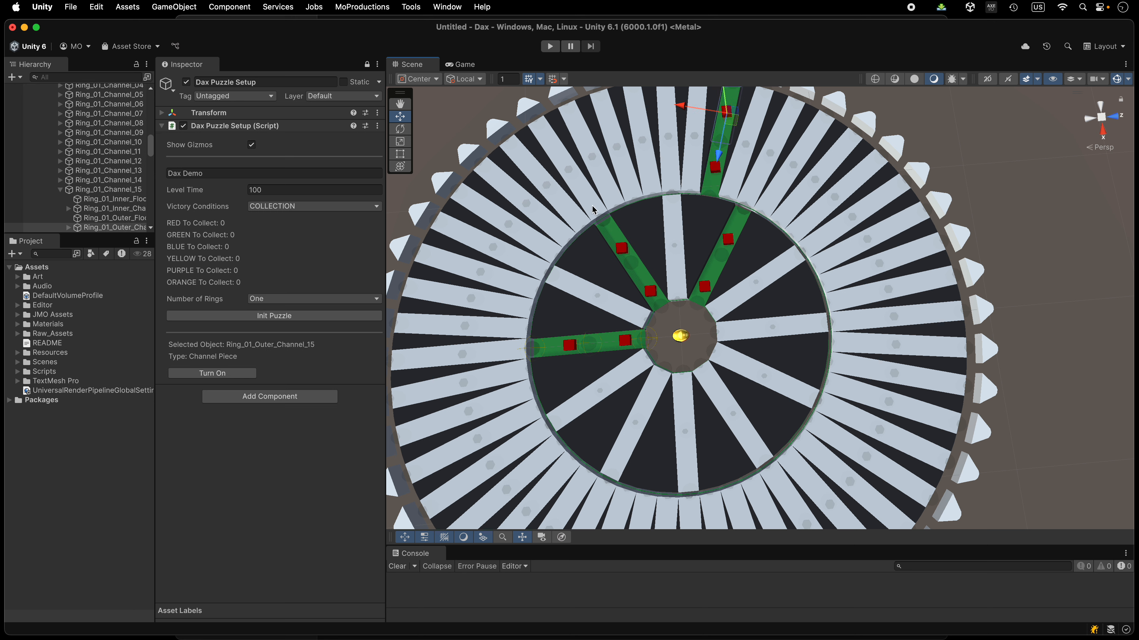
click(521, 201)
click(521, 201)
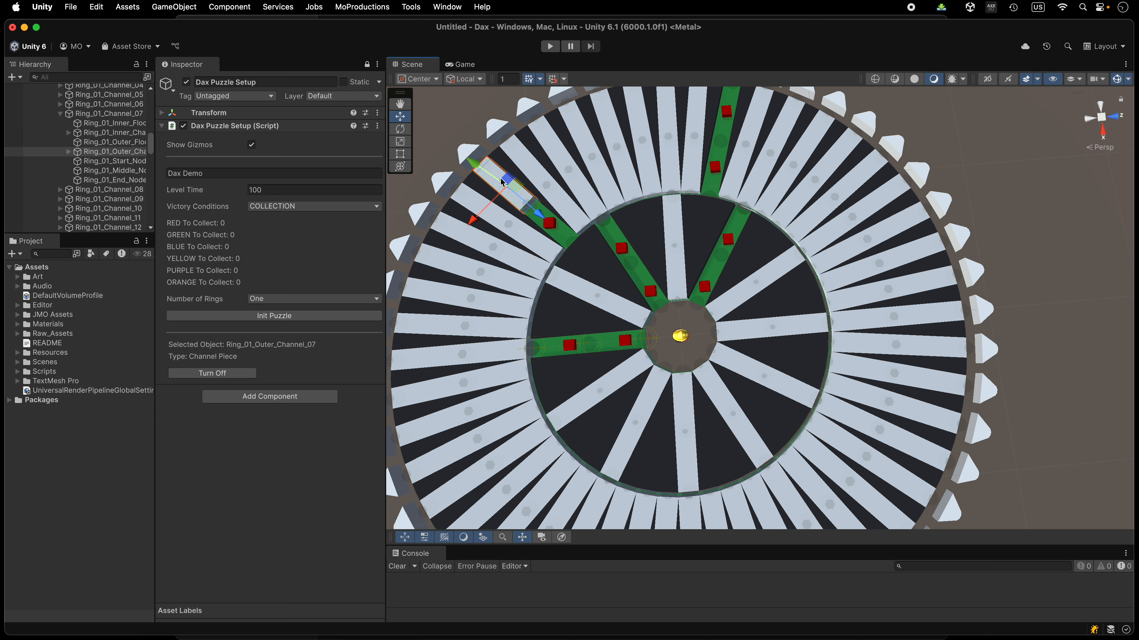
click(502, 182)
click(528, 445)
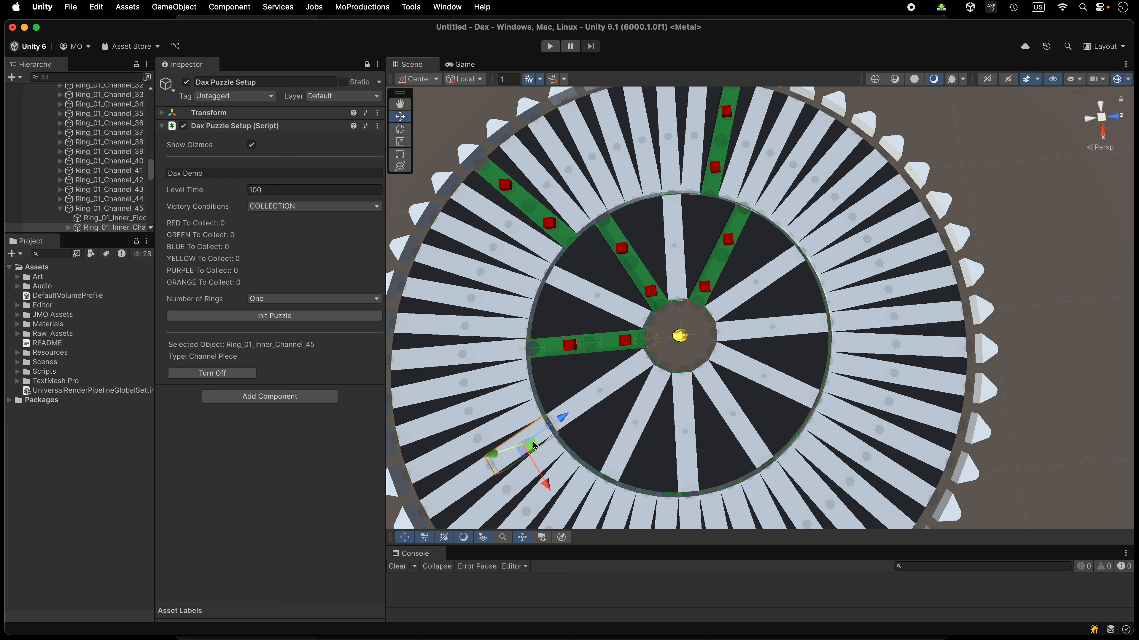
key(space)
click(464, 485)
key(space)
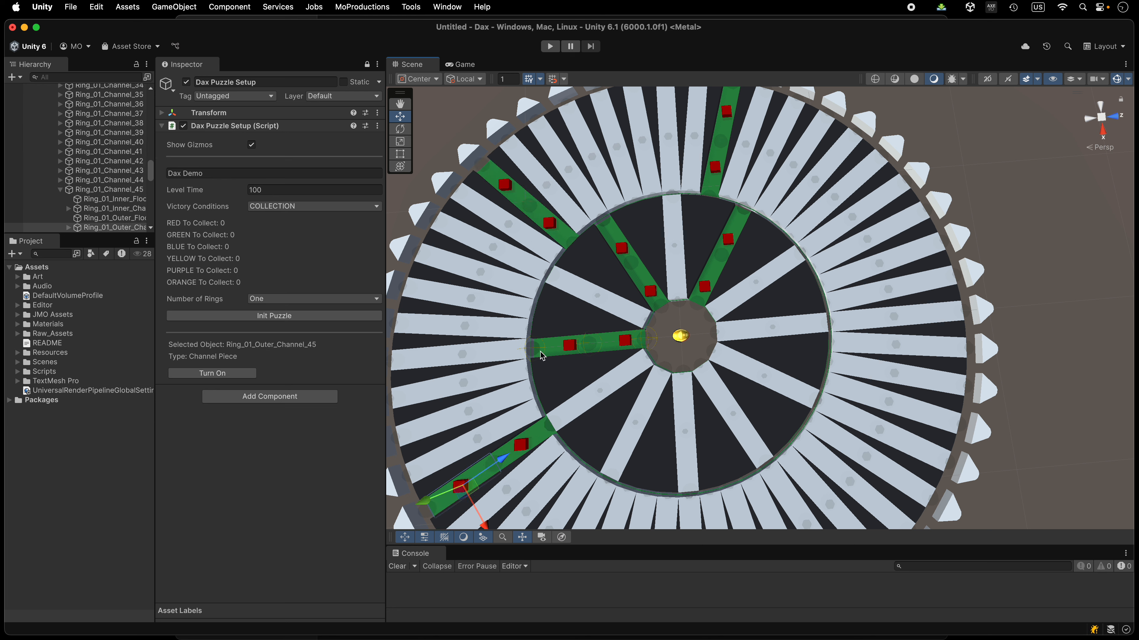
Initialize the puzzle, run it in play mode and start the level to test the opened Ring_01 channels
click(309, 316)
click(555, 48)
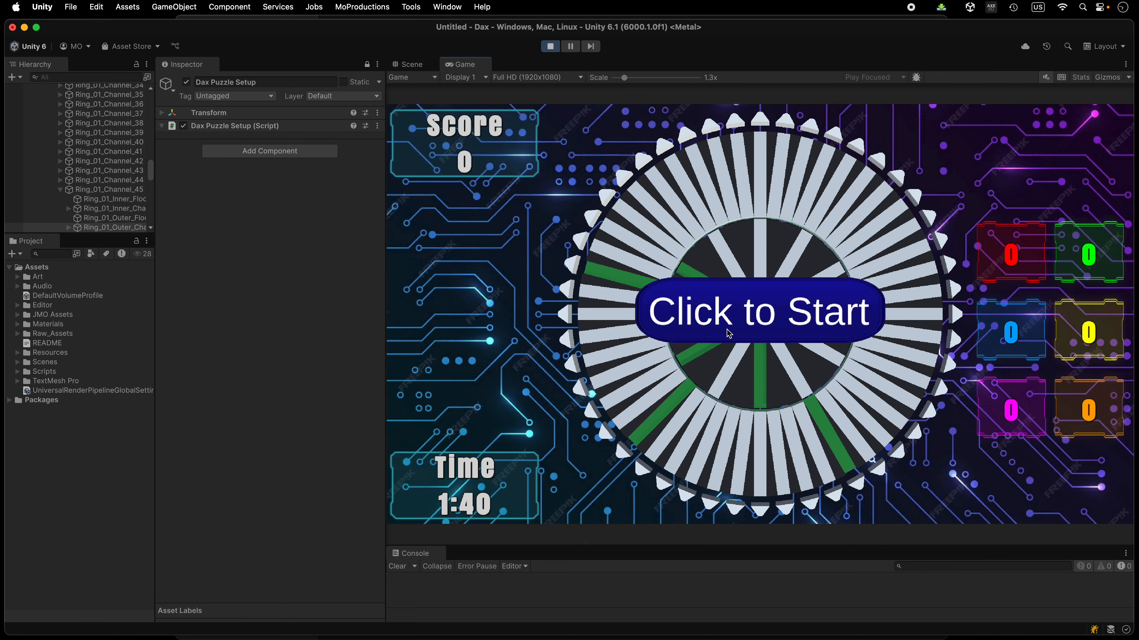
click(738, 319)
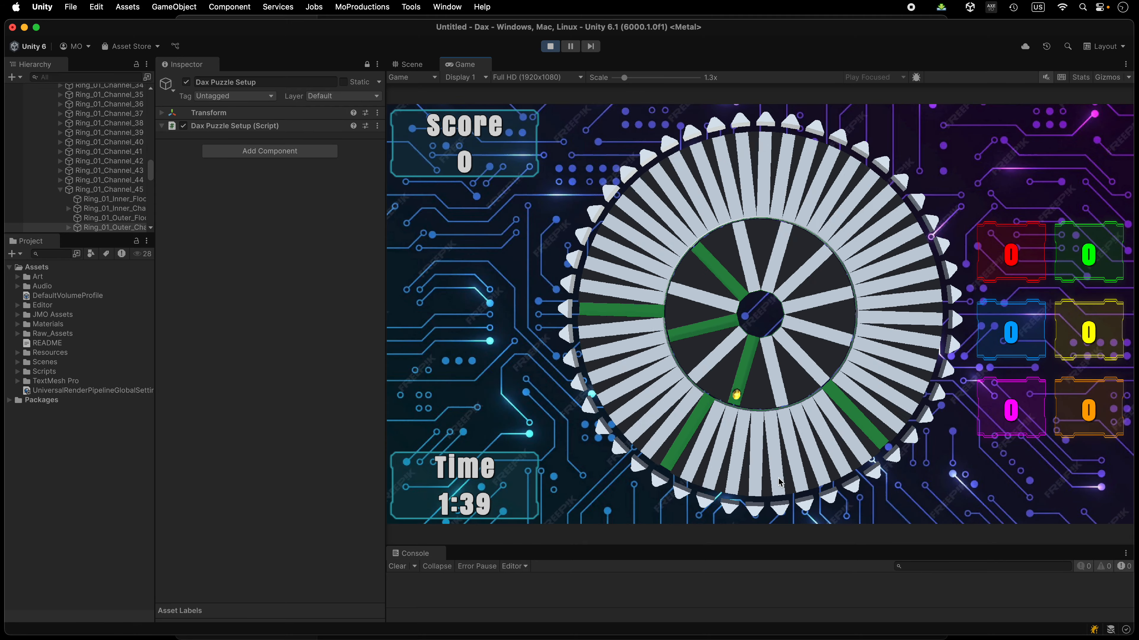
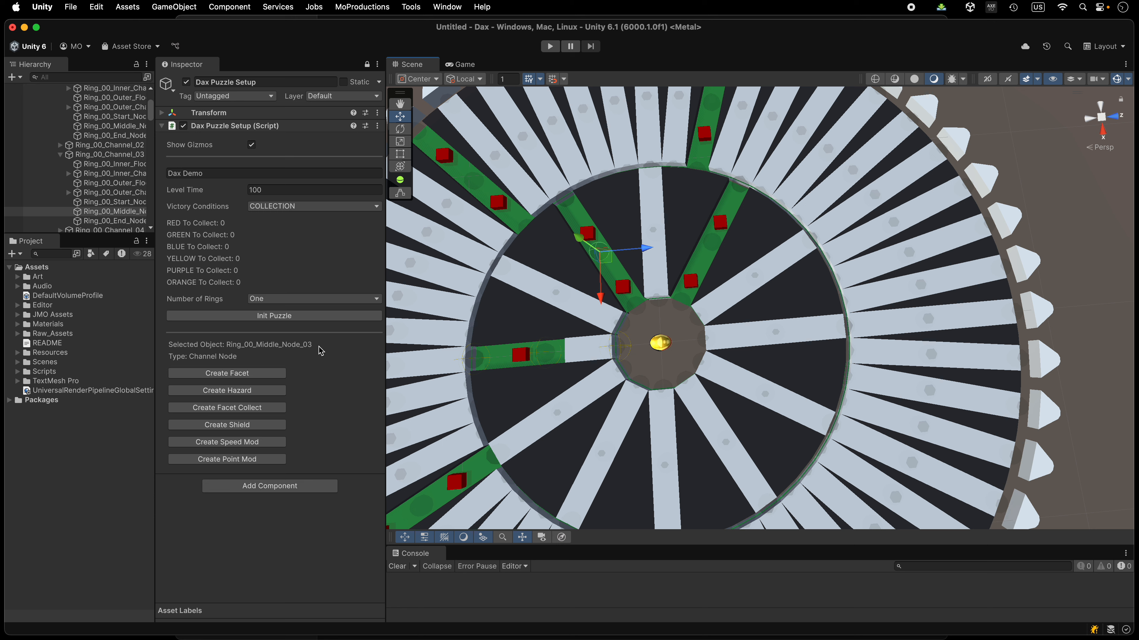
Create a facet on Ring_00_Middle_Node_03 and set its color to PURPLE
click(260, 374)
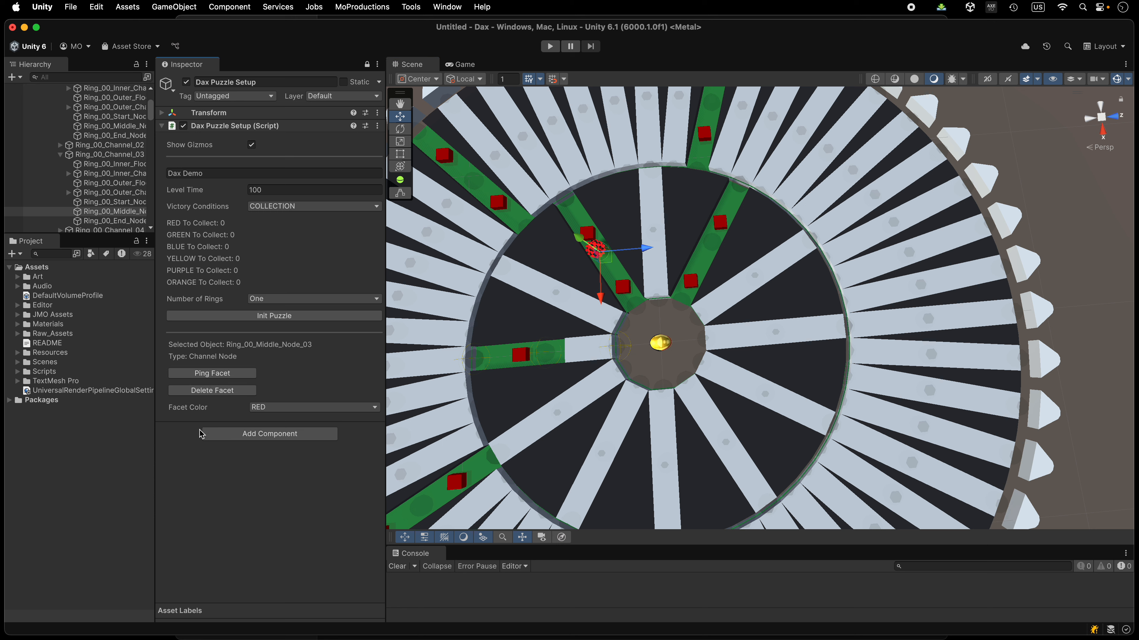
click(354, 412)
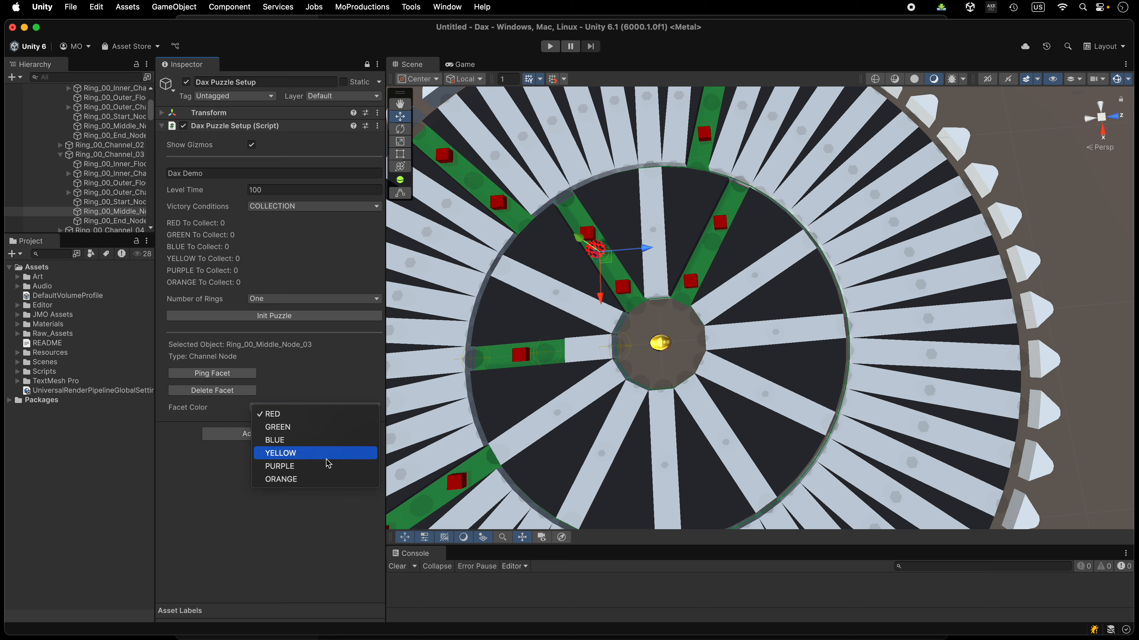
click(320, 466)
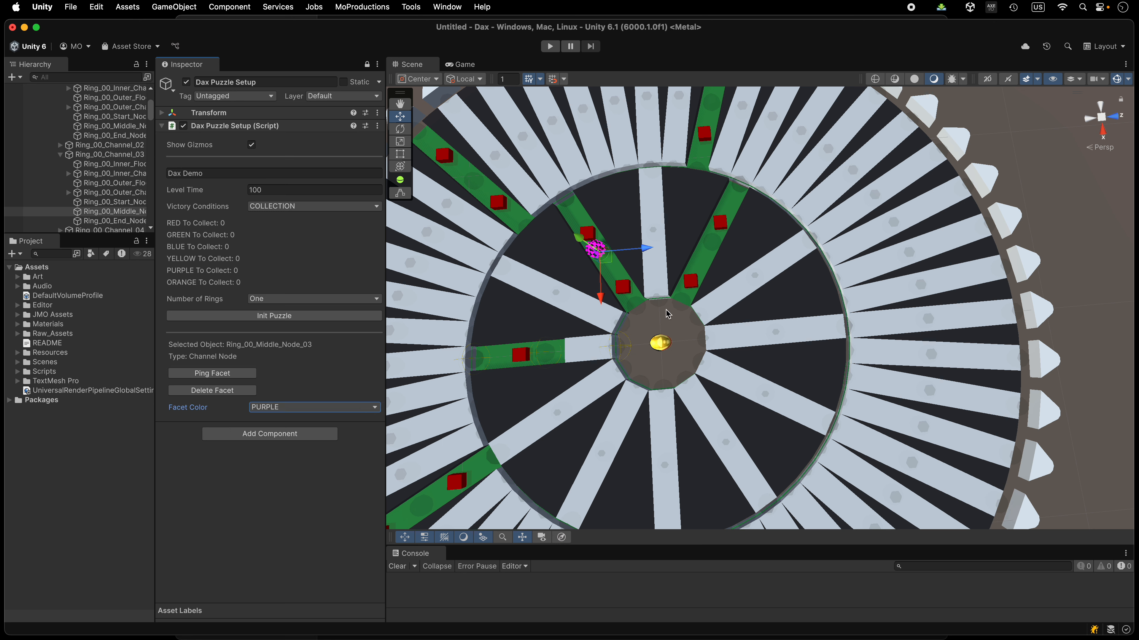
Create a facet on Ring_01_Middle_Node_15 and set its color to BLUE
click(713, 106)
click(265, 373)
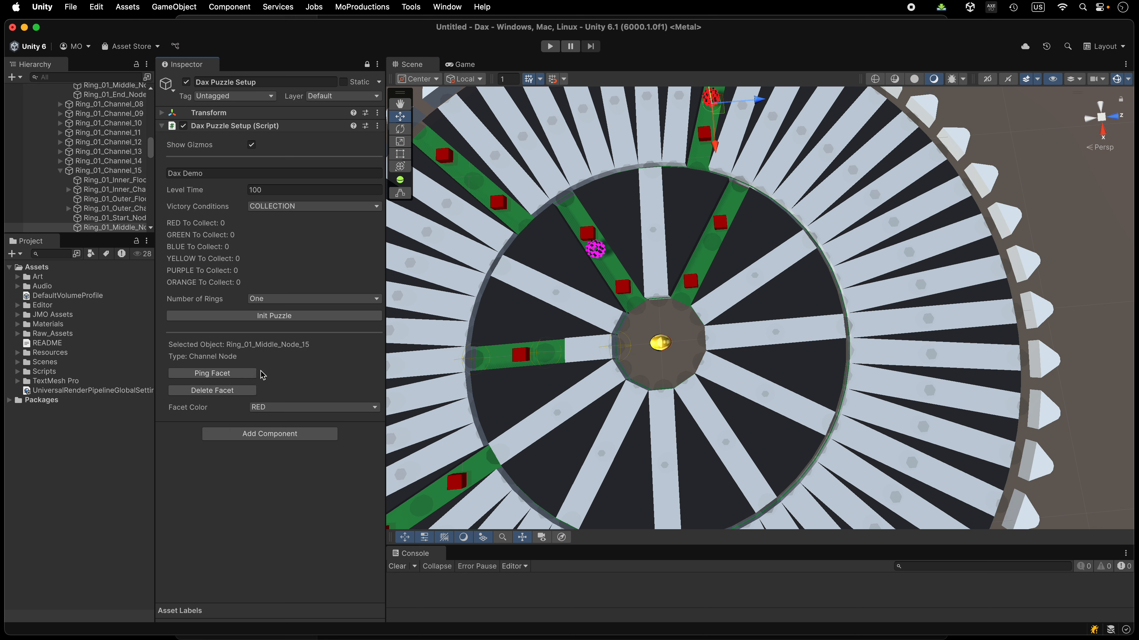
click(272, 409)
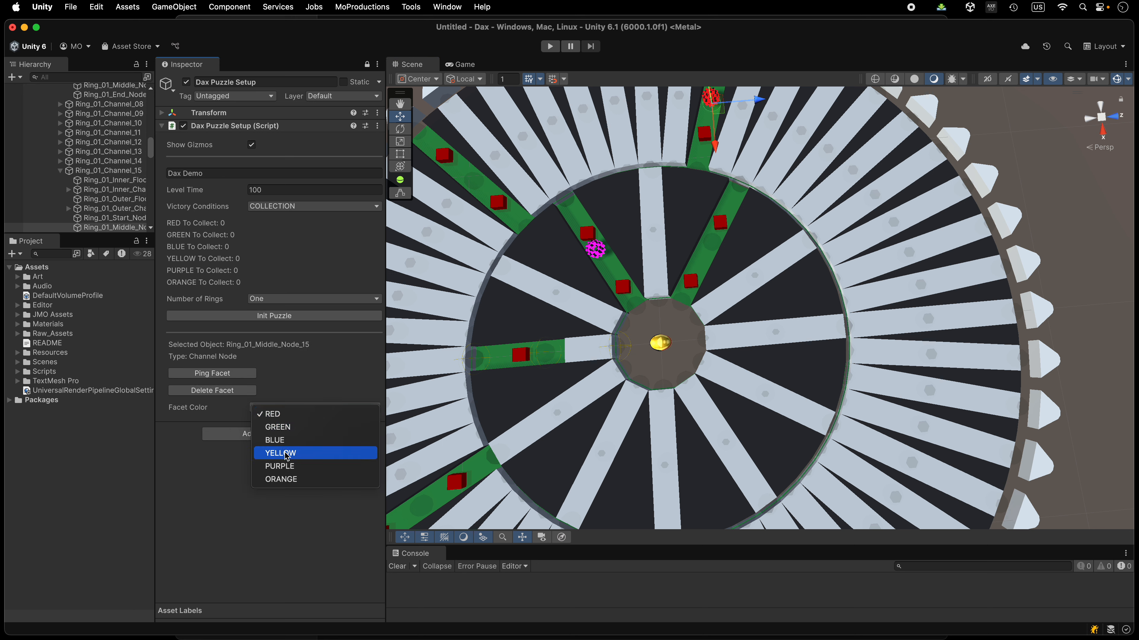
click(282, 441)
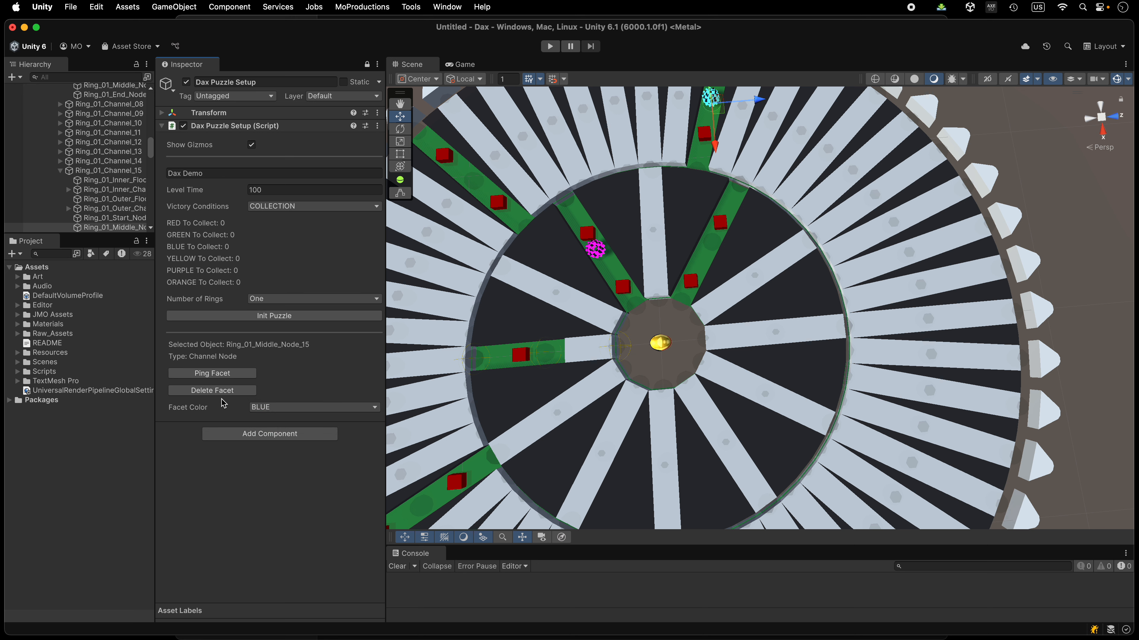
Ping the blue facet of Ring_01_Middle_Node_15 to locate it in the hierarchy, and delete the facet
click(235, 374)
scroll(147, 113, up, 10)
scroll(147, 113, down, 10)
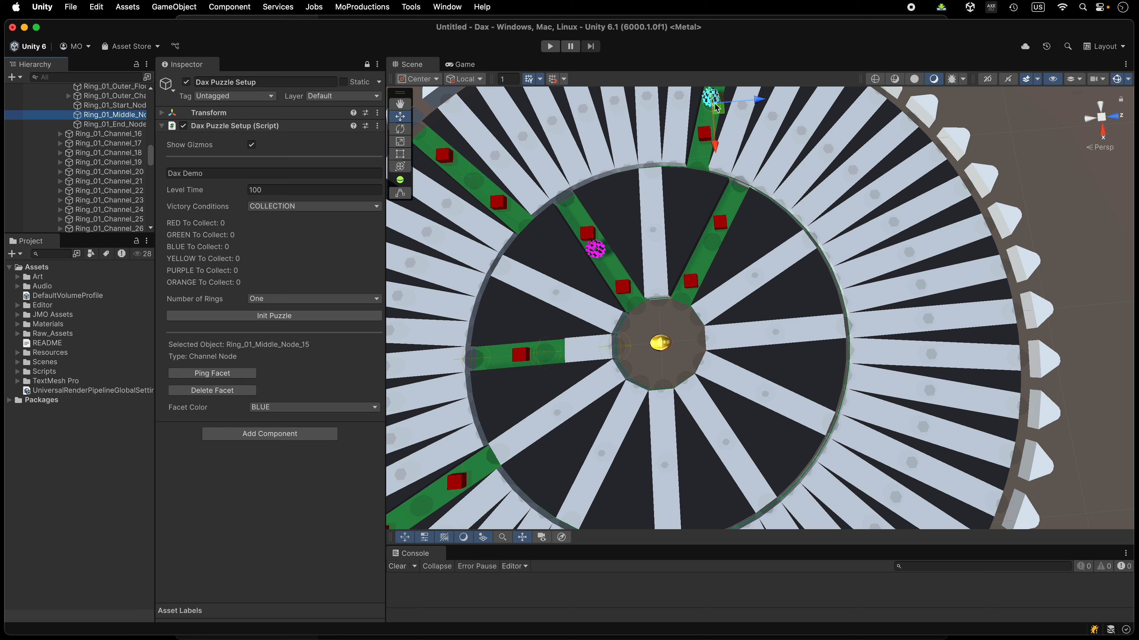
click(222, 375)
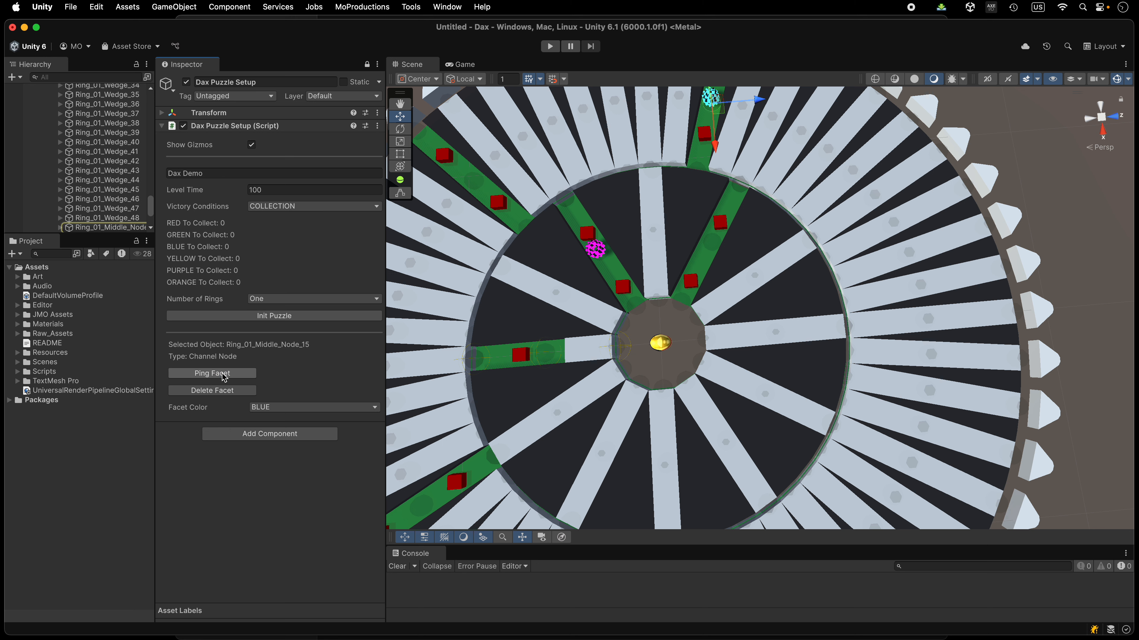
click(224, 391)
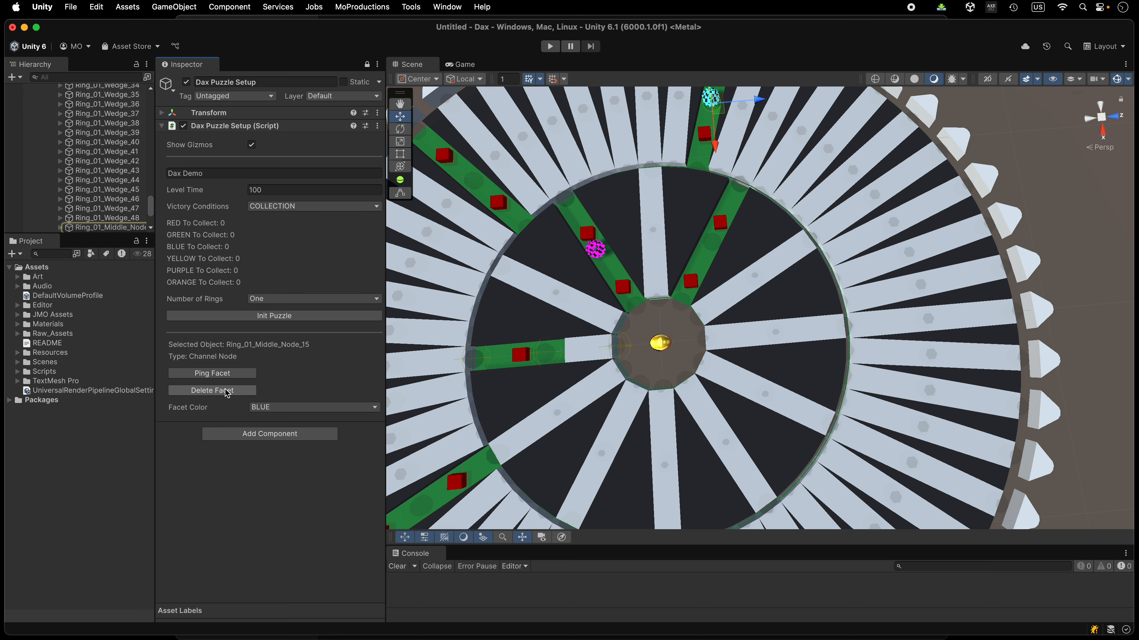
scroll(668, 306, up, 5)
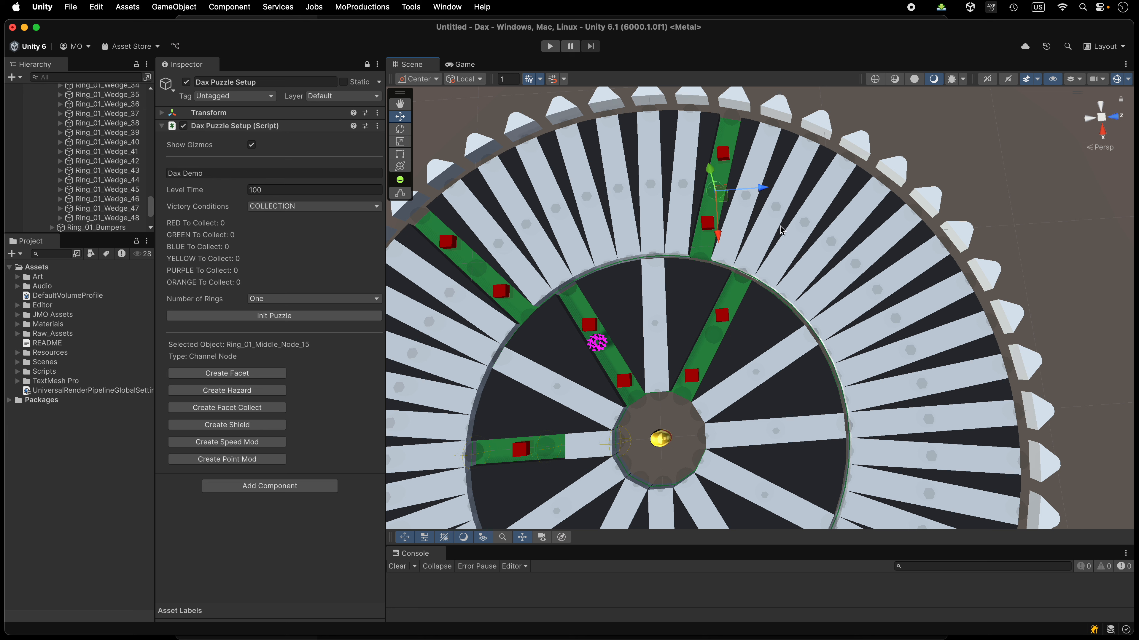
Recreate the facet on Ring_01_Middle_Node_15 with the color BLUE, and initialize the puzzle
click(190, 373)
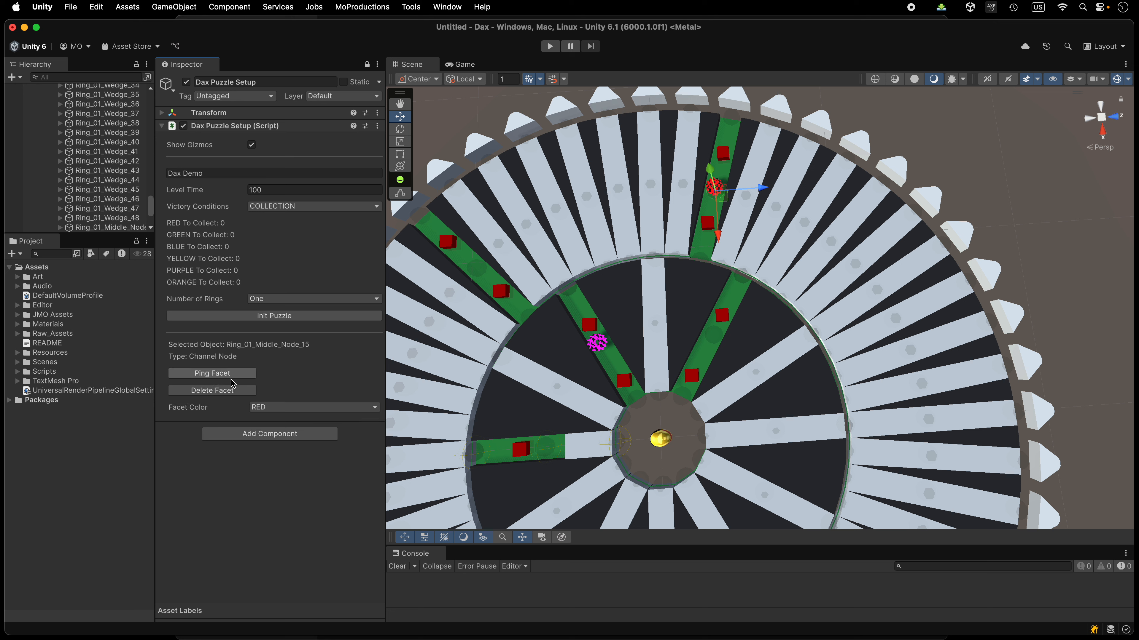
click(293, 407)
click(282, 440)
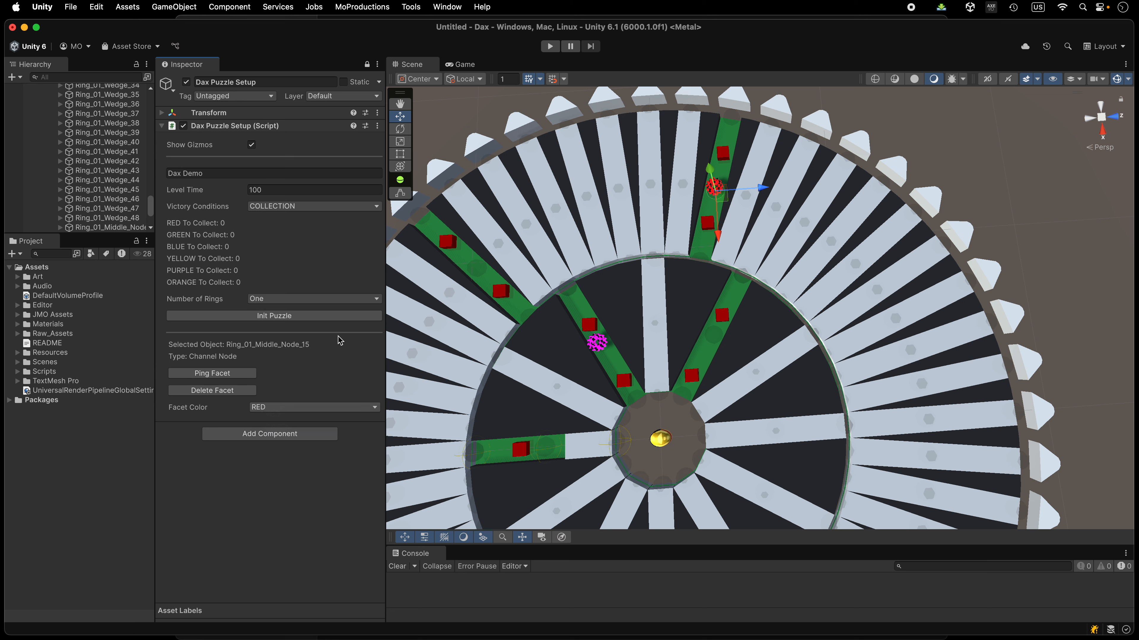
click(307, 317)
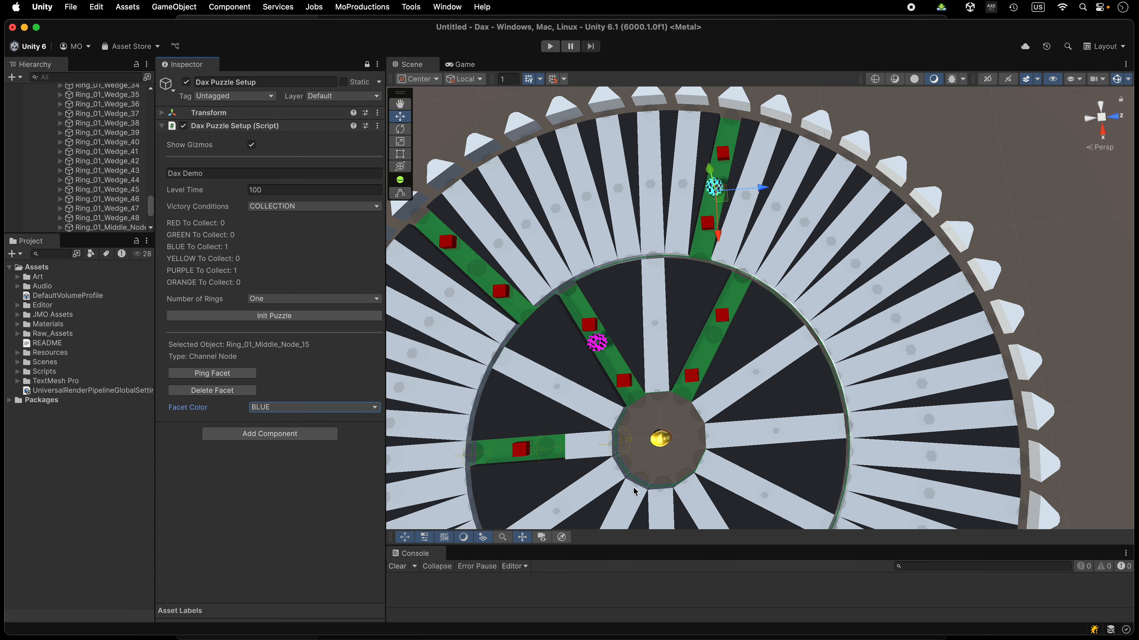
Make the channel of Ring_00_Start_Node_03 the starting channel
key(s)
right_drag(633, 488, 632, 486)
key(e)
key(s)
key(w)
key(a)
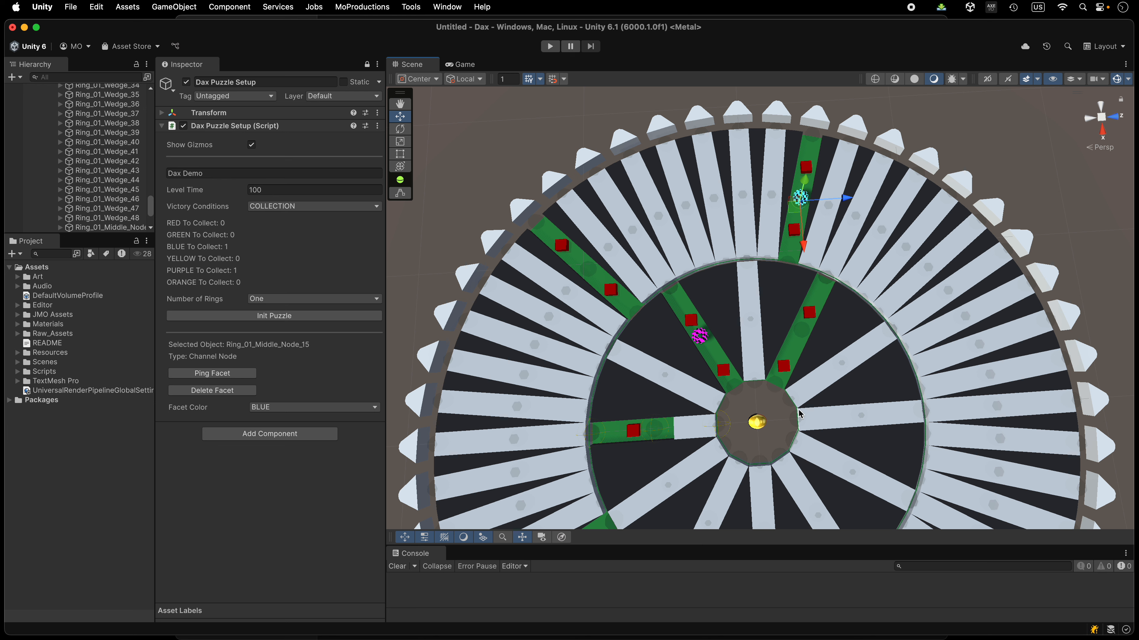
click(740, 390)
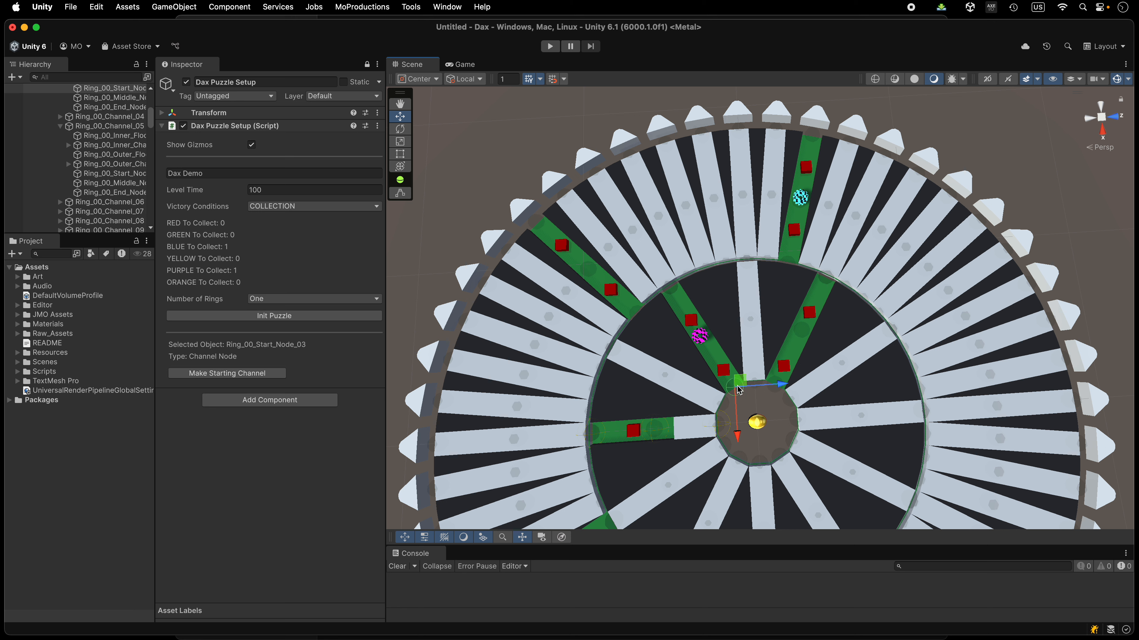
click(250, 374)
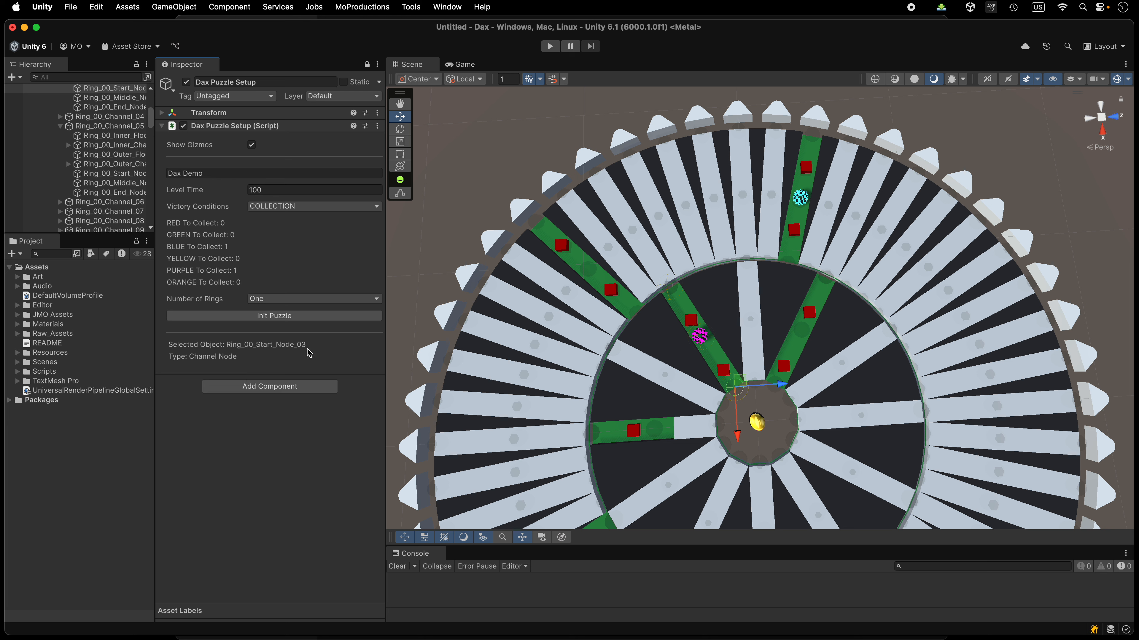
Initialize and run the puzzle, start the level, rotate the wheel to collect the purple and blue facets, and stop the test
click(315, 317)
click(551, 47)
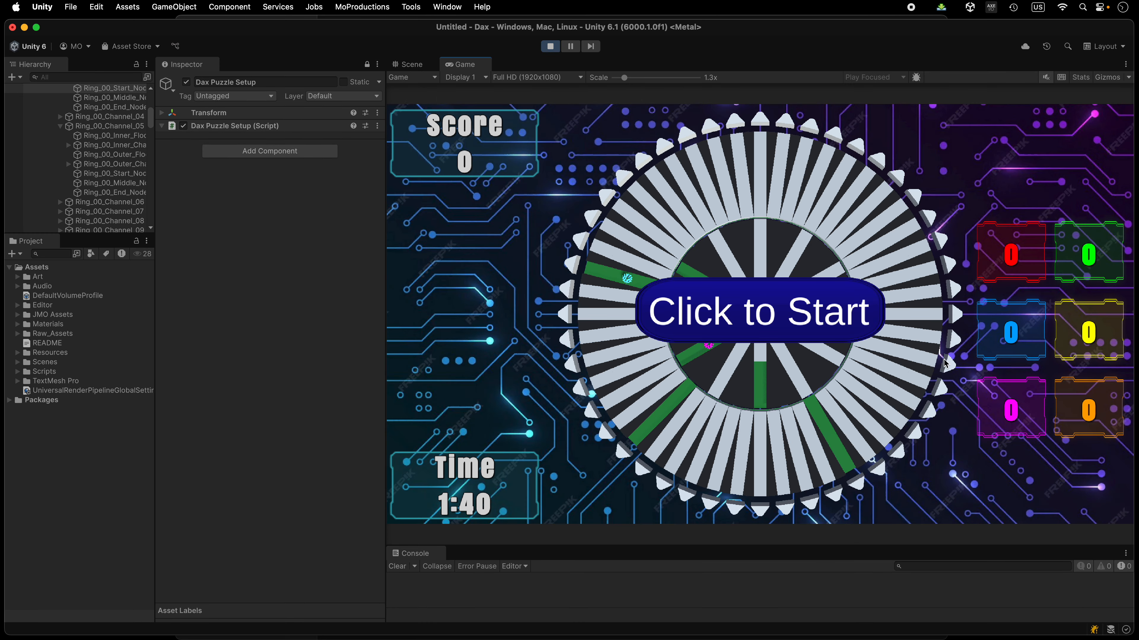
click(787, 319)
drag(762, 382, 703, 351)
drag(624, 358, 620, 344)
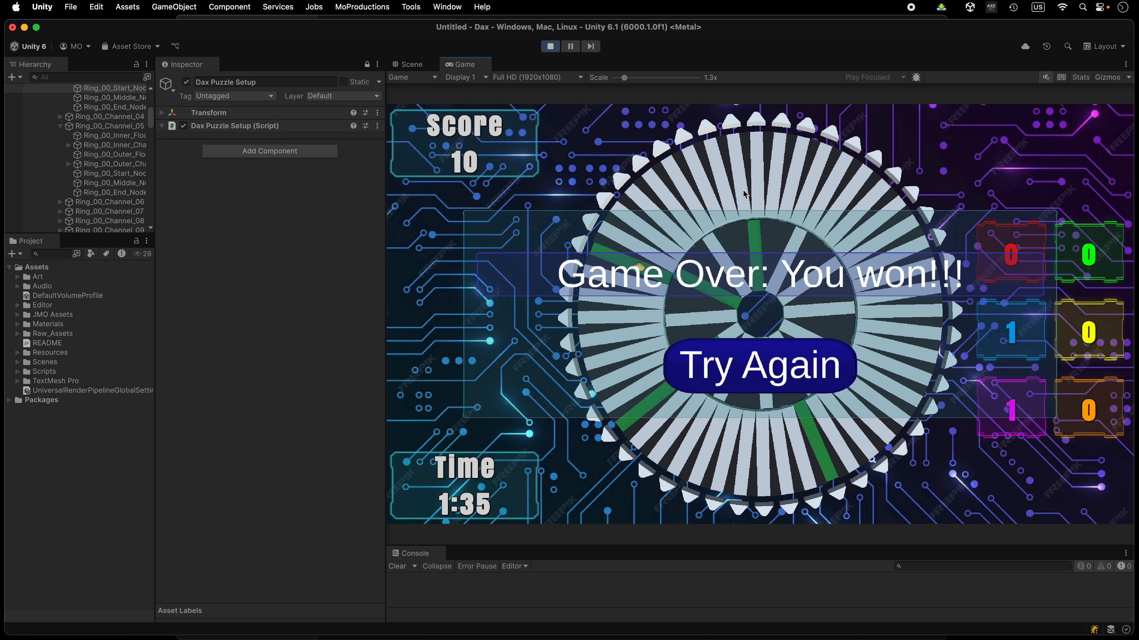
click(550, 46)
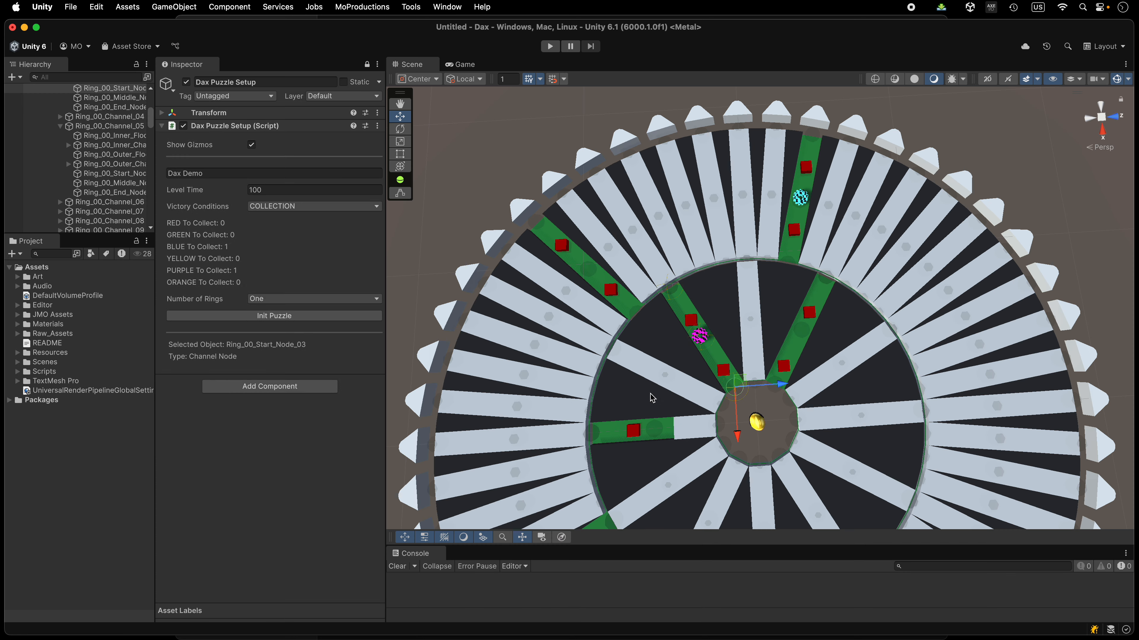
Set the victory condition to COLOR_MATCH and make Ring_01_Bumper_07 a COLOR_MATCH bumper with the color PURPLE
click(300, 207)
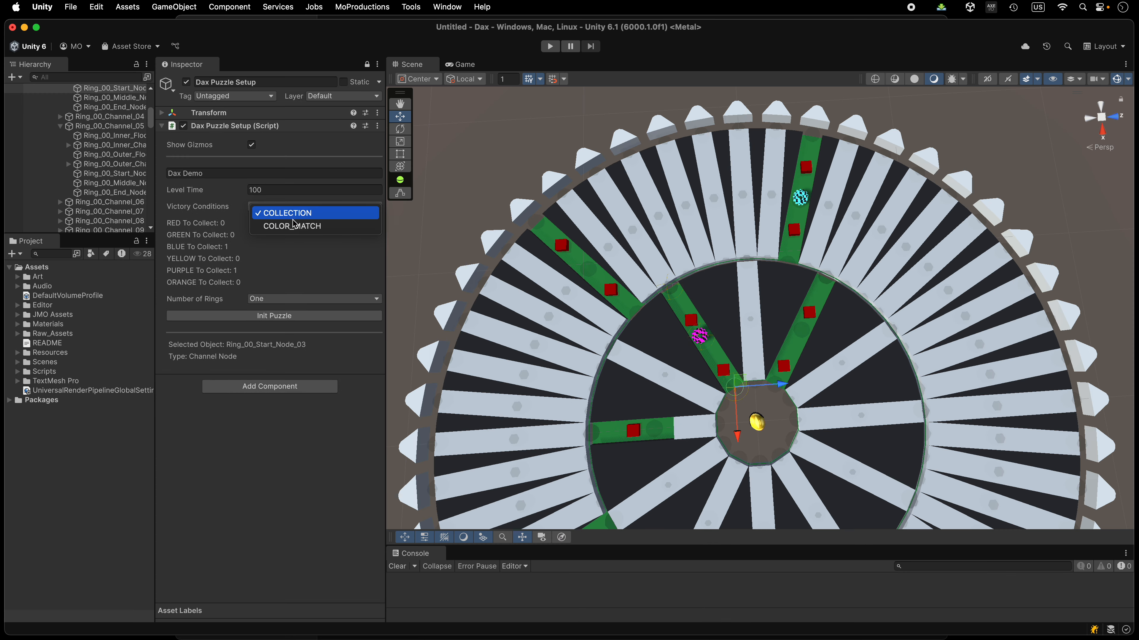
click(298, 225)
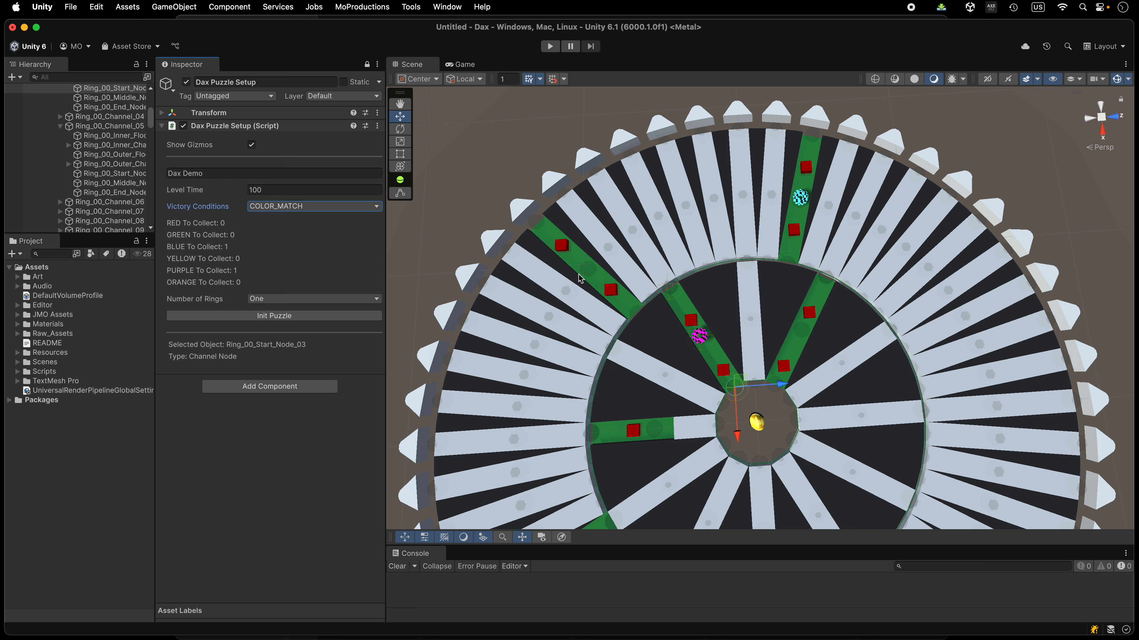
click(521, 216)
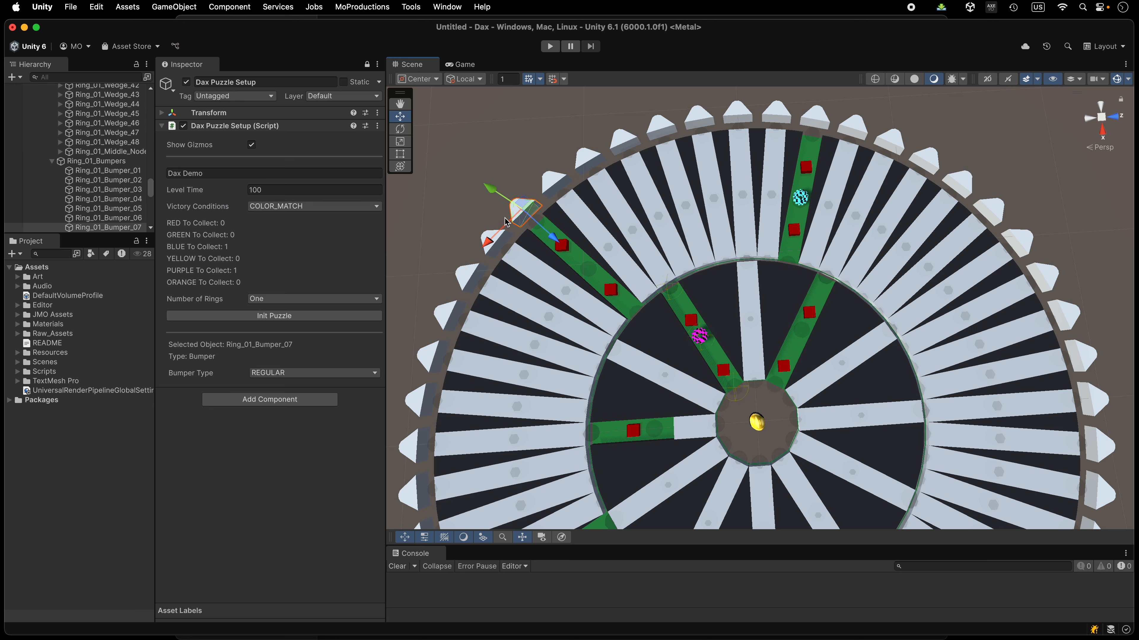
click(345, 375)
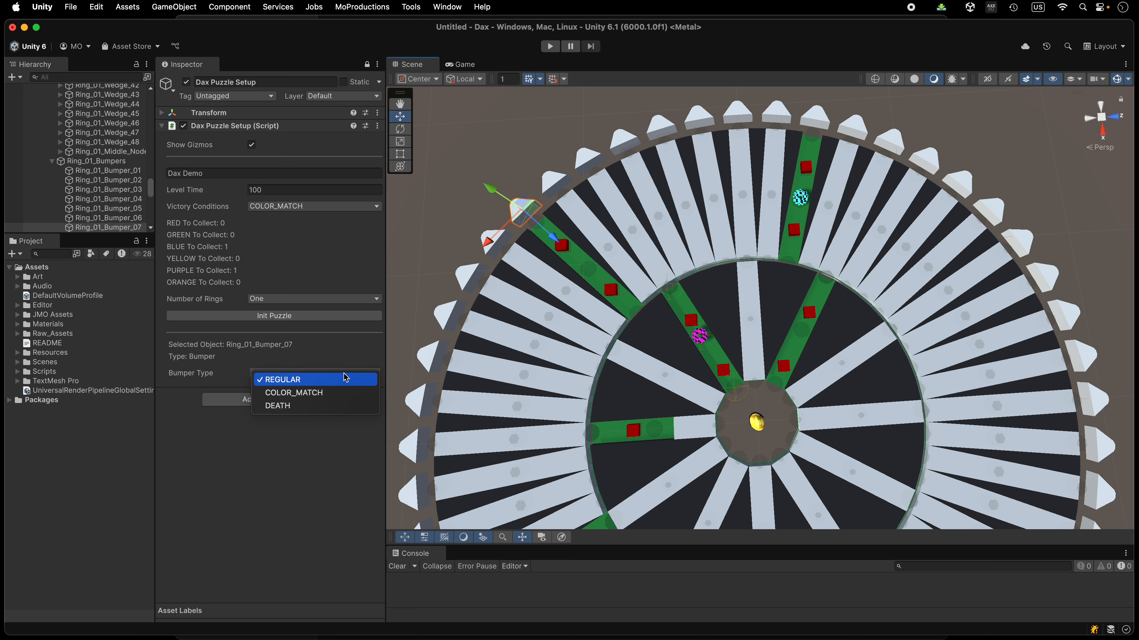
click(321, 393)
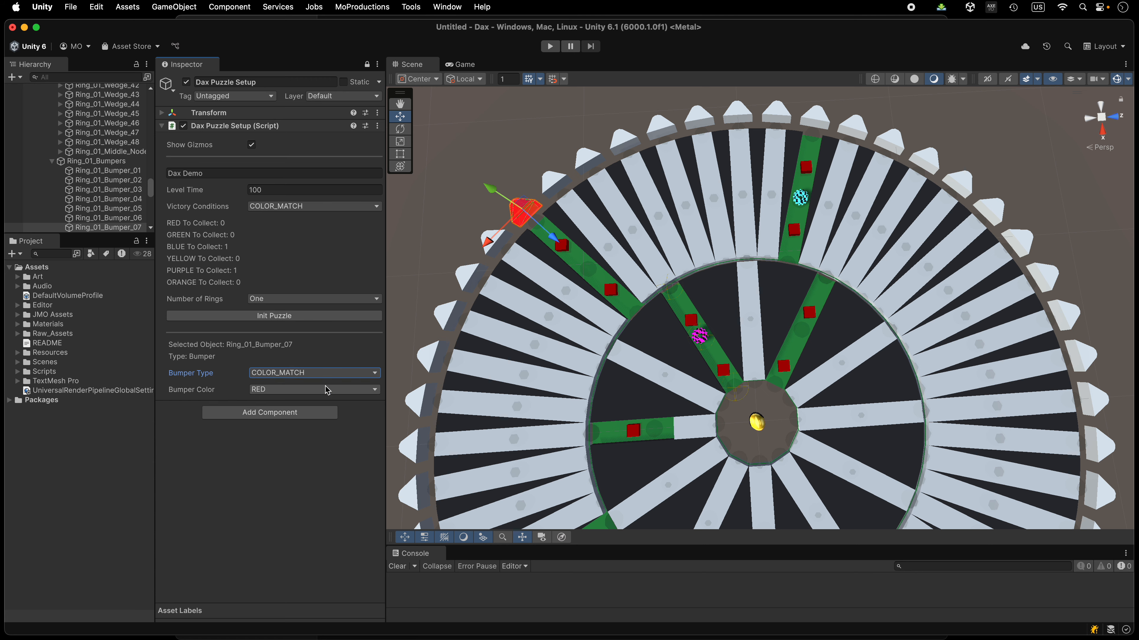
click(325, 390)
click(328, 448)
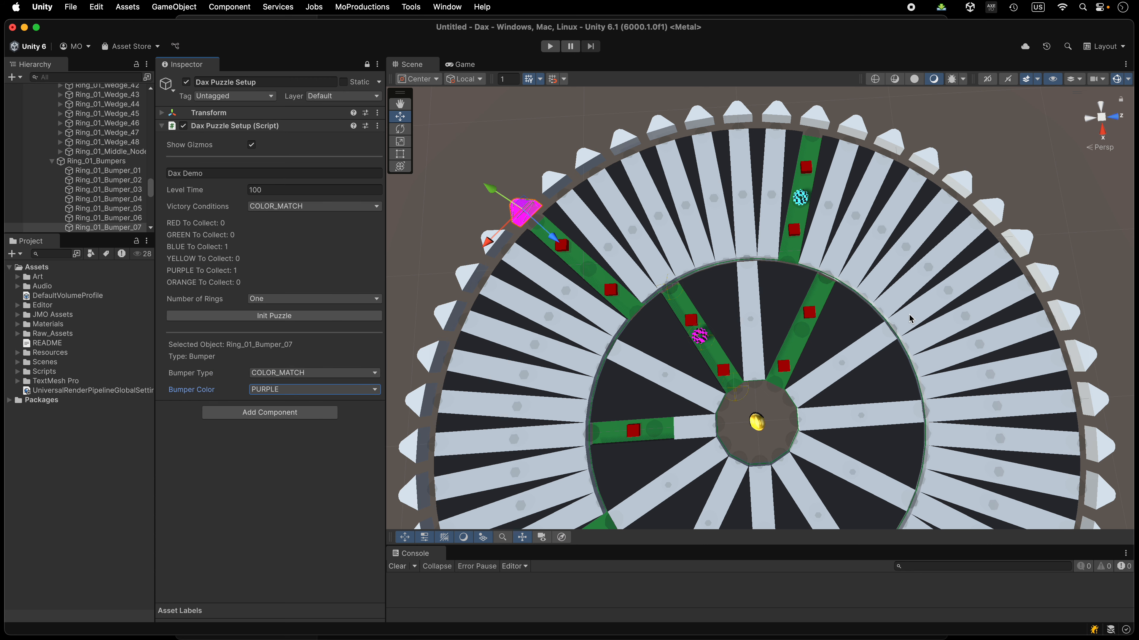
Make Ring_01_Bumper_45, at the end of the open outer channel, a COLOR_MATCH bumper with the color BLUE
alt+drag(810, 494, 614, 456)
scroll(612, 455, down, 5)
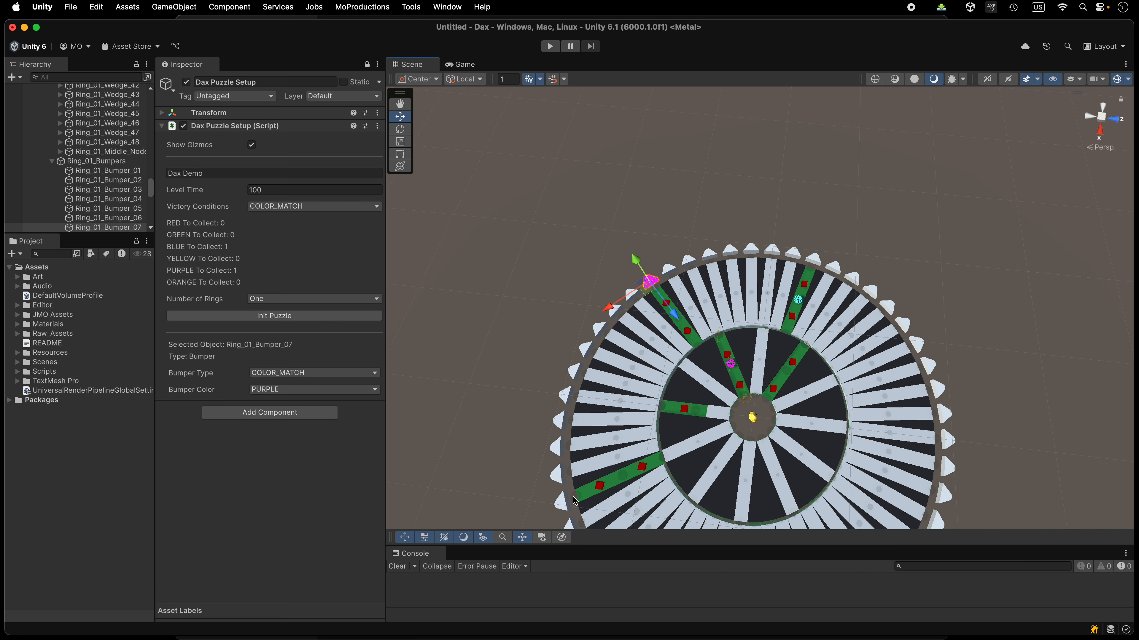
click(563, 502)
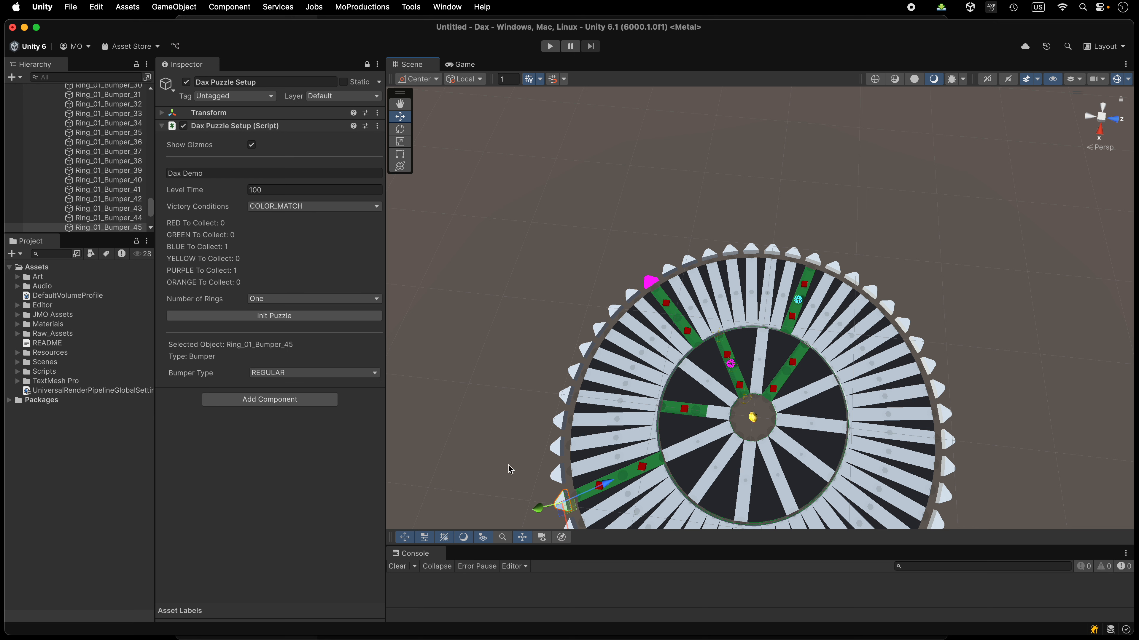
click(310, 375)
click(310, 383)
click(312, 389)
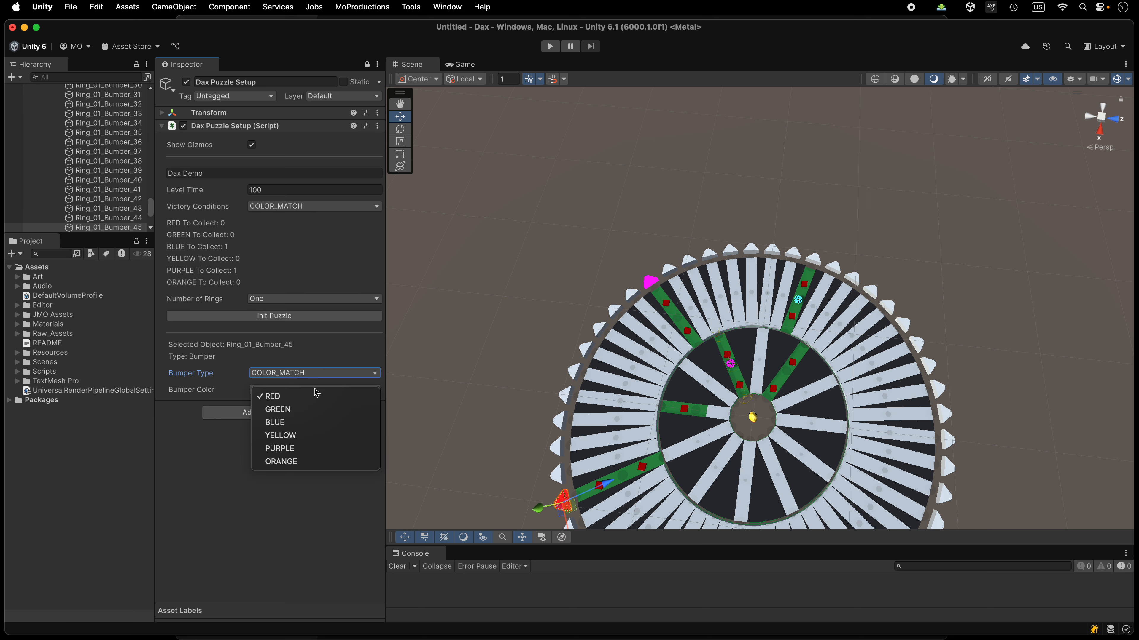
click(314, 427)
Initialize the puzzle, run it in play mode and start the level to test the color-match bumpers
scroll(806, 495, up, 5)
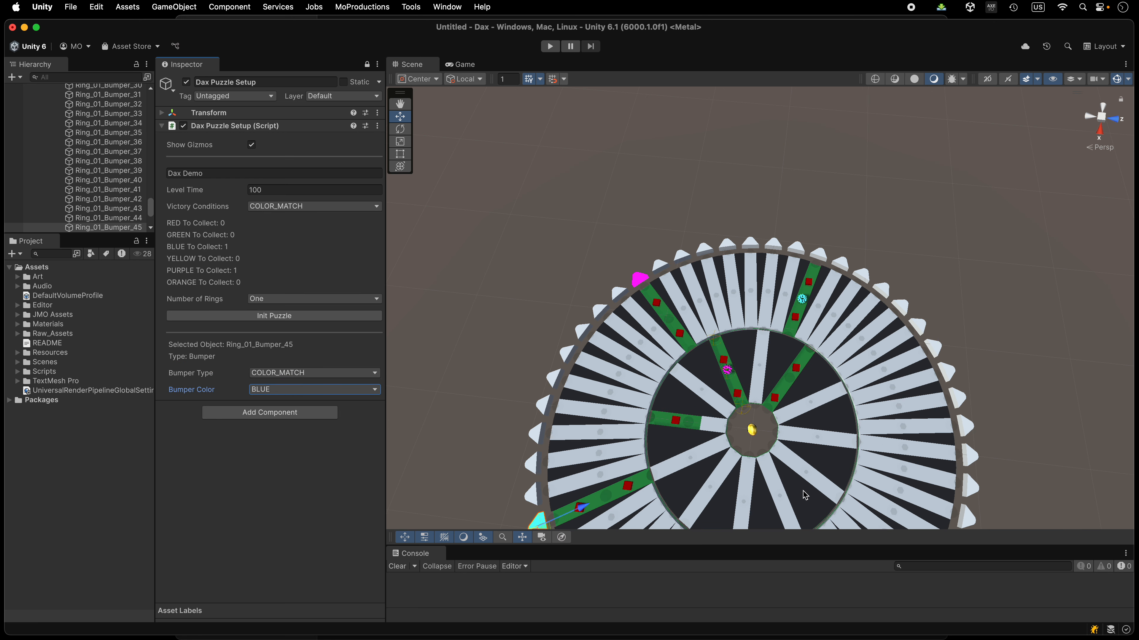
scroll(802, 488, down, 5)
right_drag(801, 487, 801, 486)
key(q)
key(w)
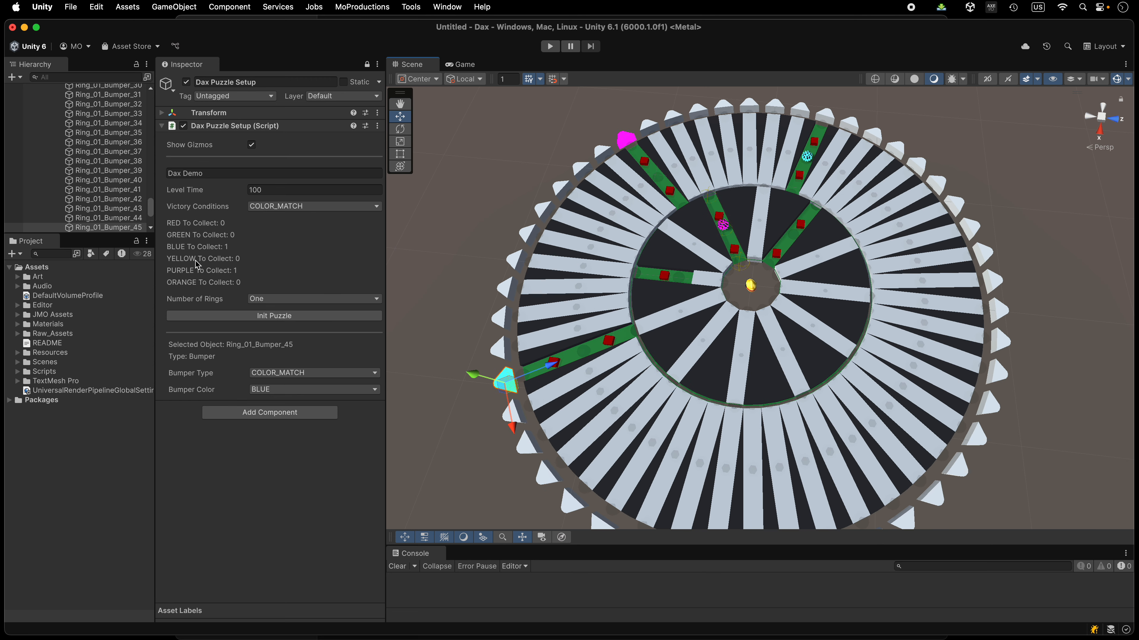
click(293, 317)
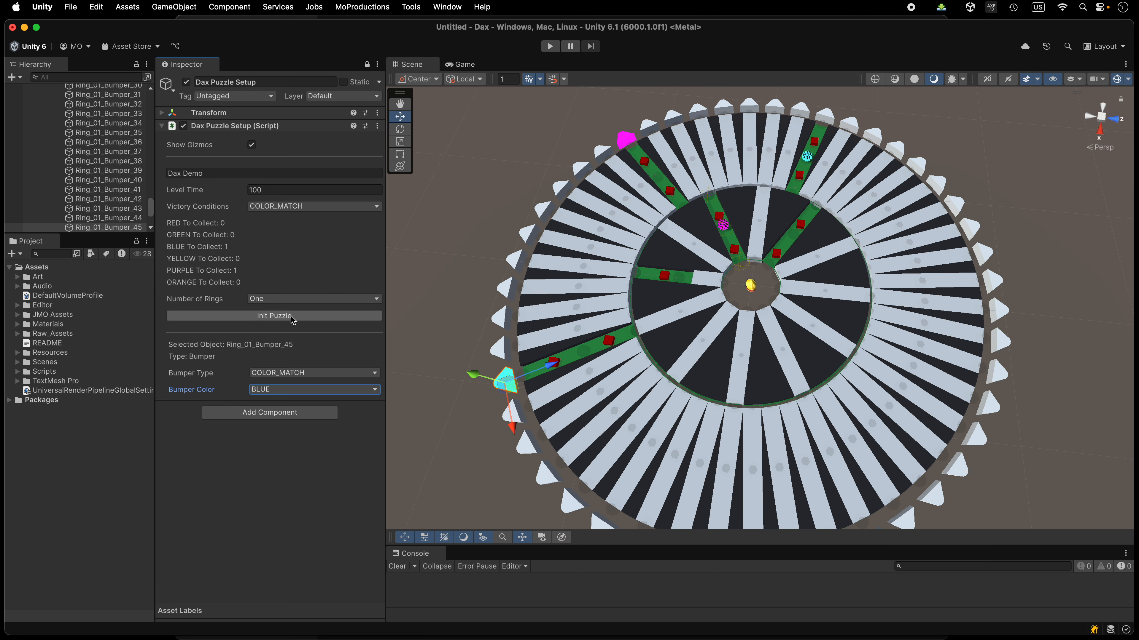
click(551, 46)
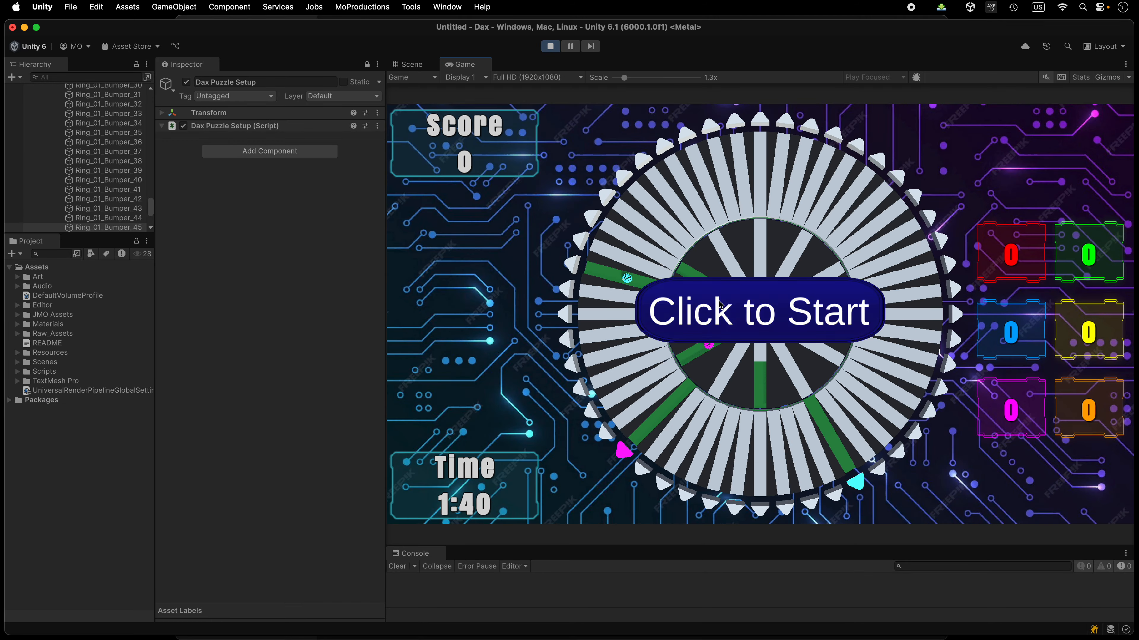
click(719, 306)
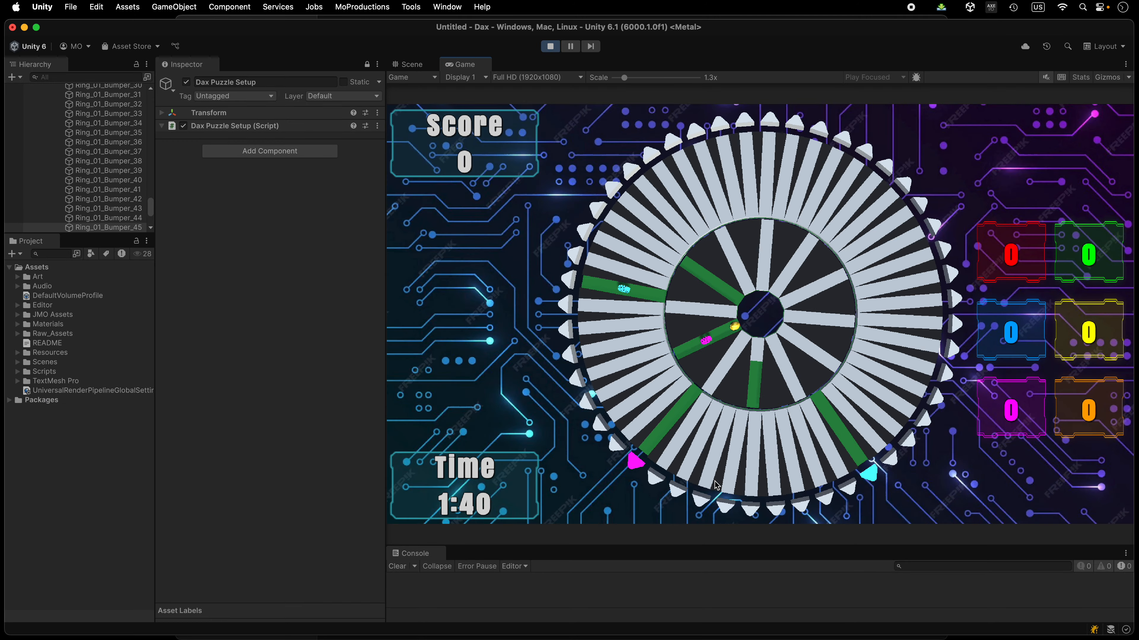
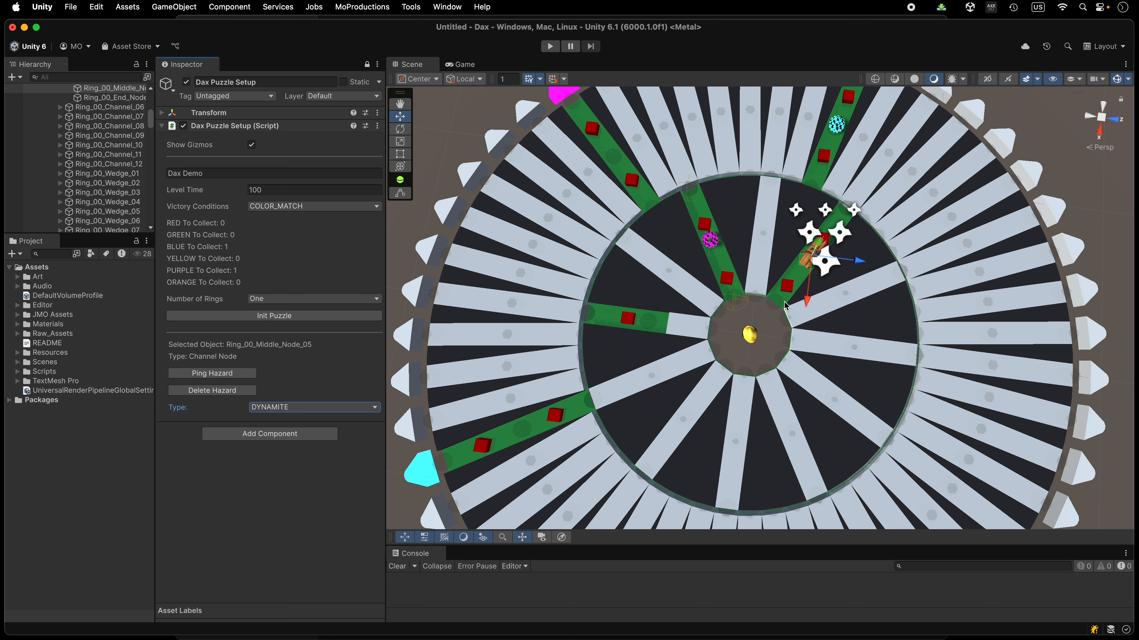
Toggle the 3D Icons gizmo setting of the Scene view and select Ring_00_Start_Node_05
click(1128, 80)
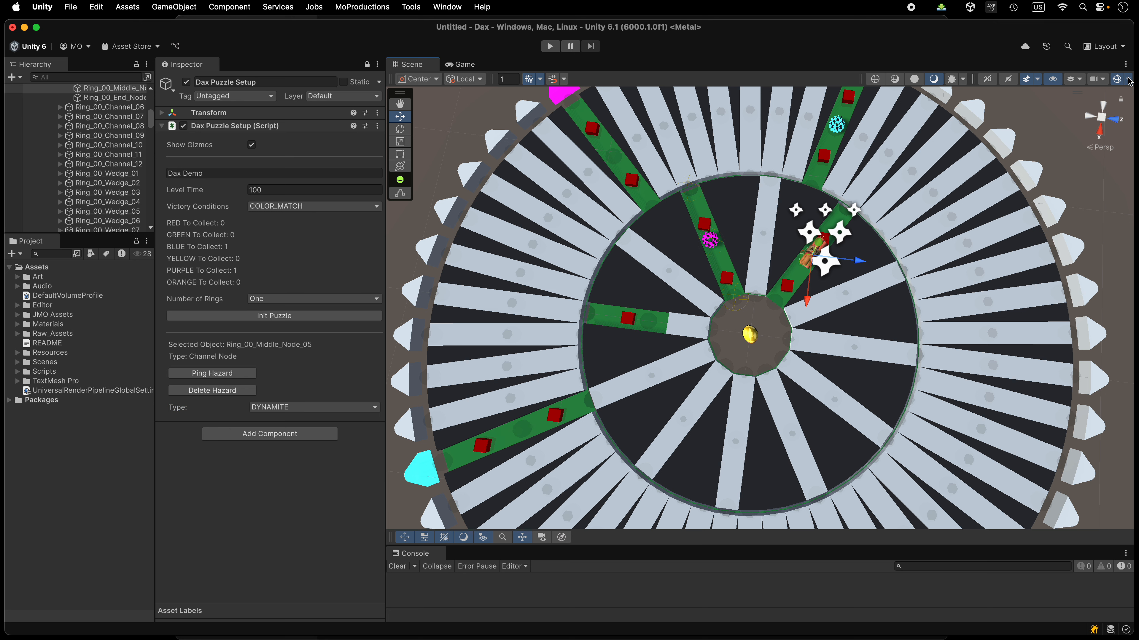
click(995, 106)
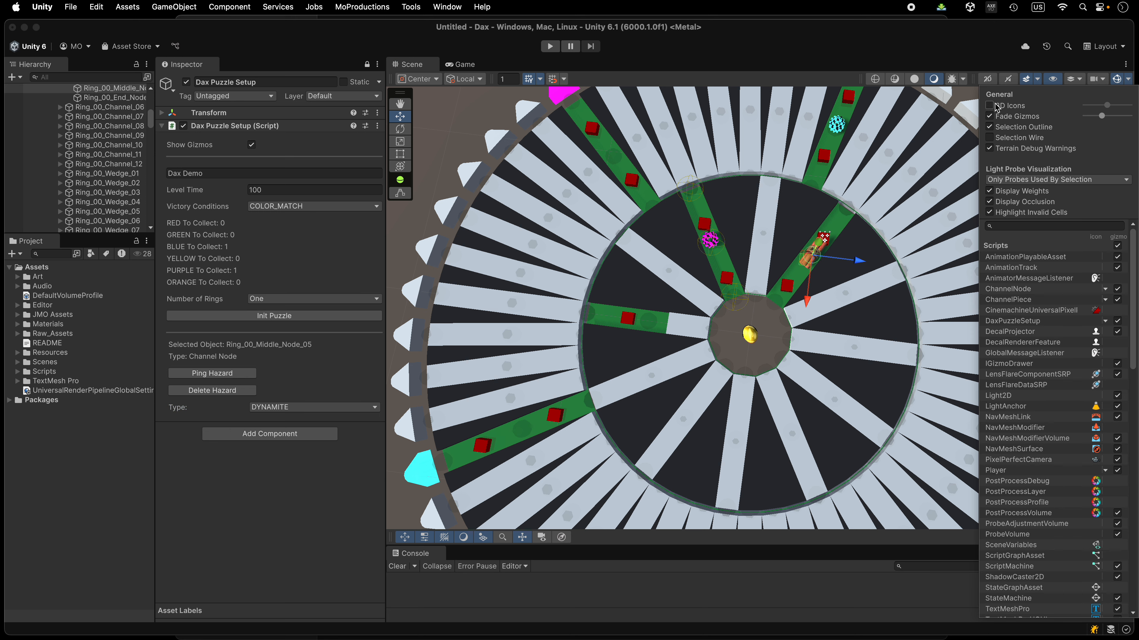
click(778, 306)
click(778, 306)
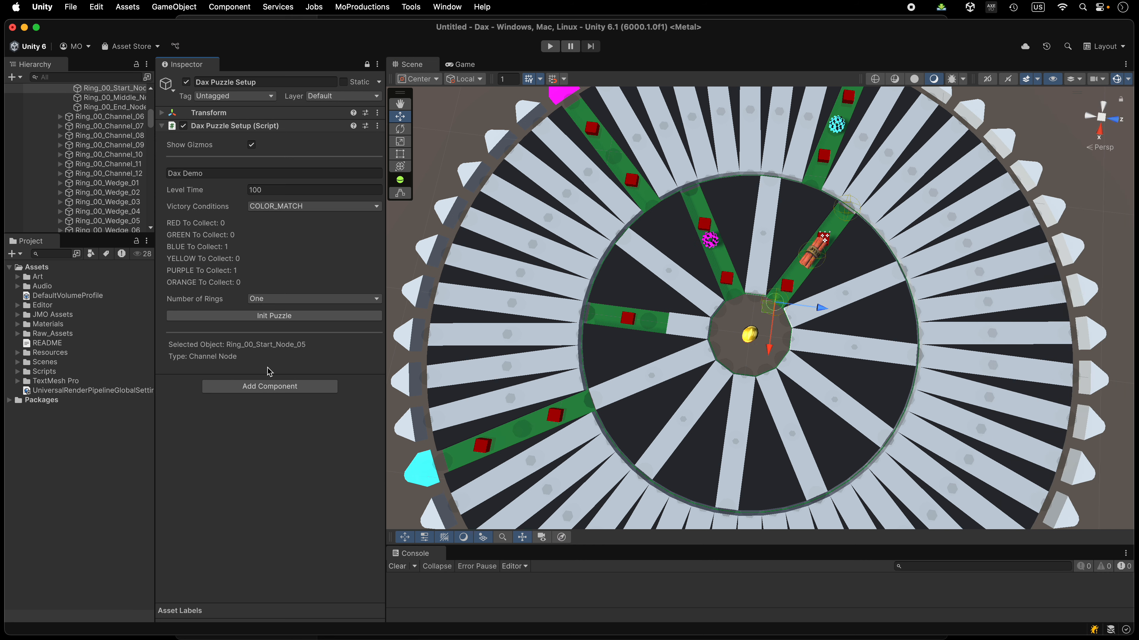
Initialize and run the puzzle, start the level to test the dynamite hazard, and stop the test
click(268, 318)
click(549, 47)
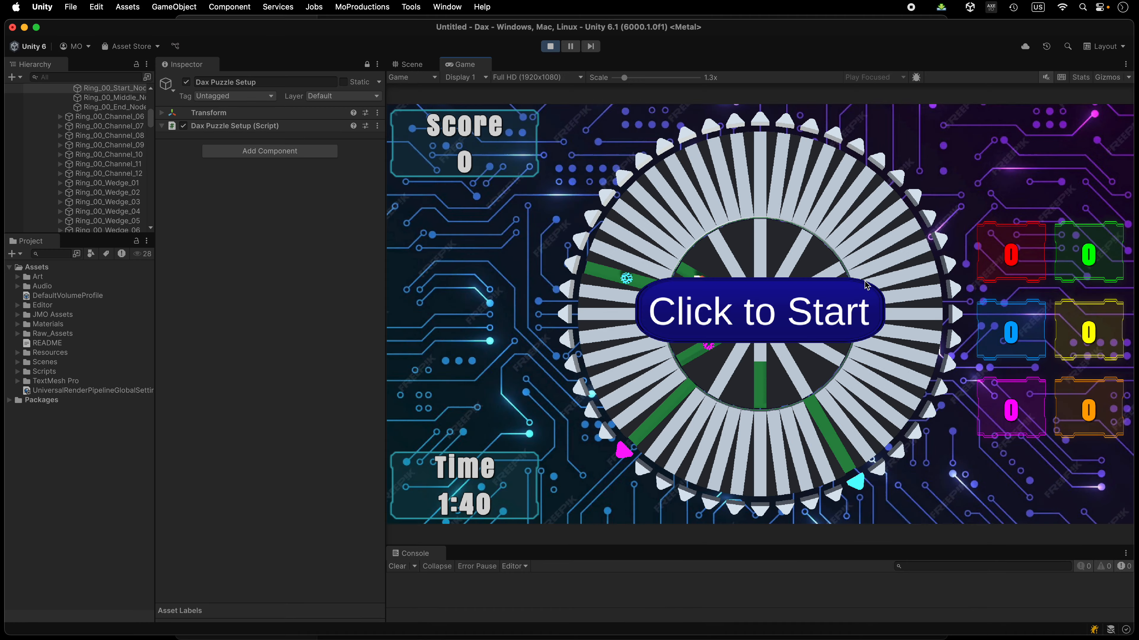
click(844, 296)
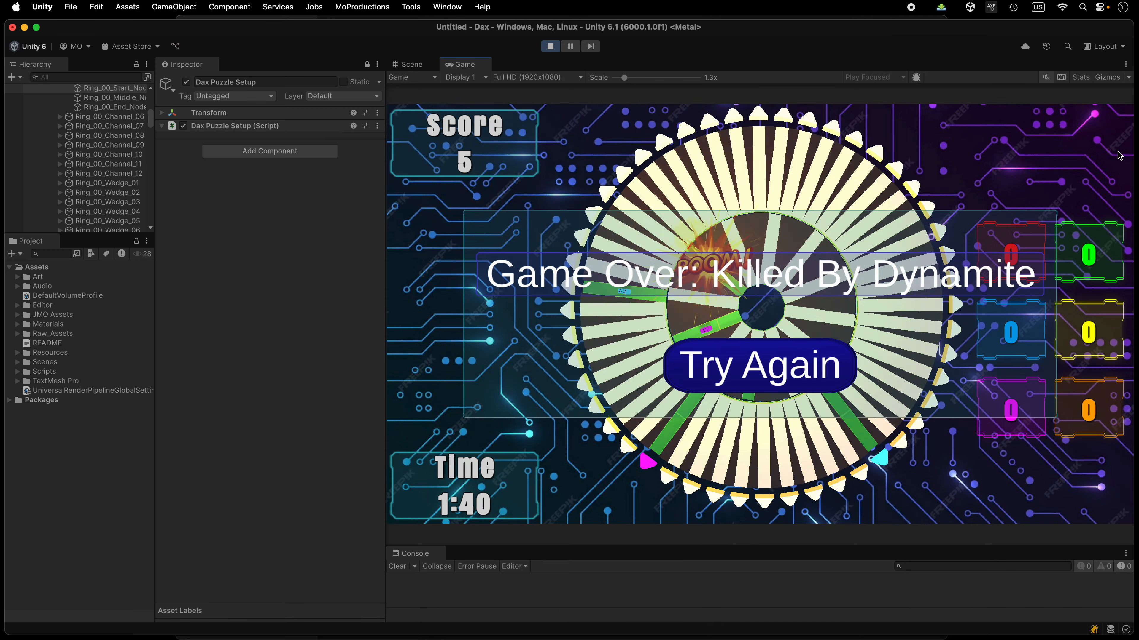
click(552, 46)
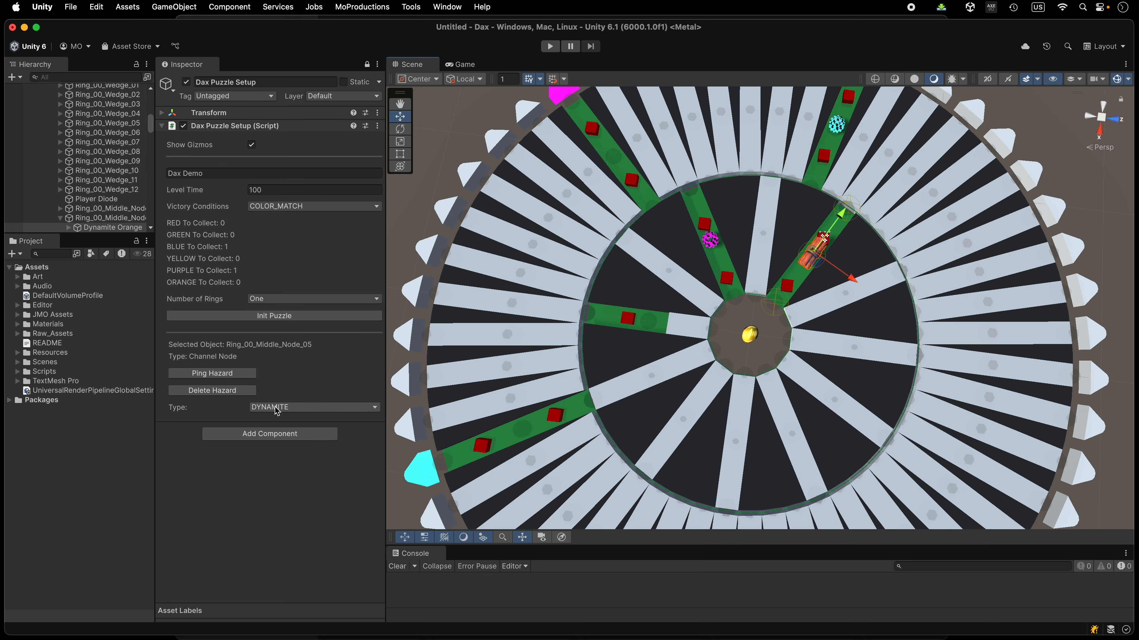
Delete the dynamite hazard from Ring_00_Middle_Node_05 and create a hazard on Ring_01_Middle_Node_45
click(237, 391)
click(521, 426)
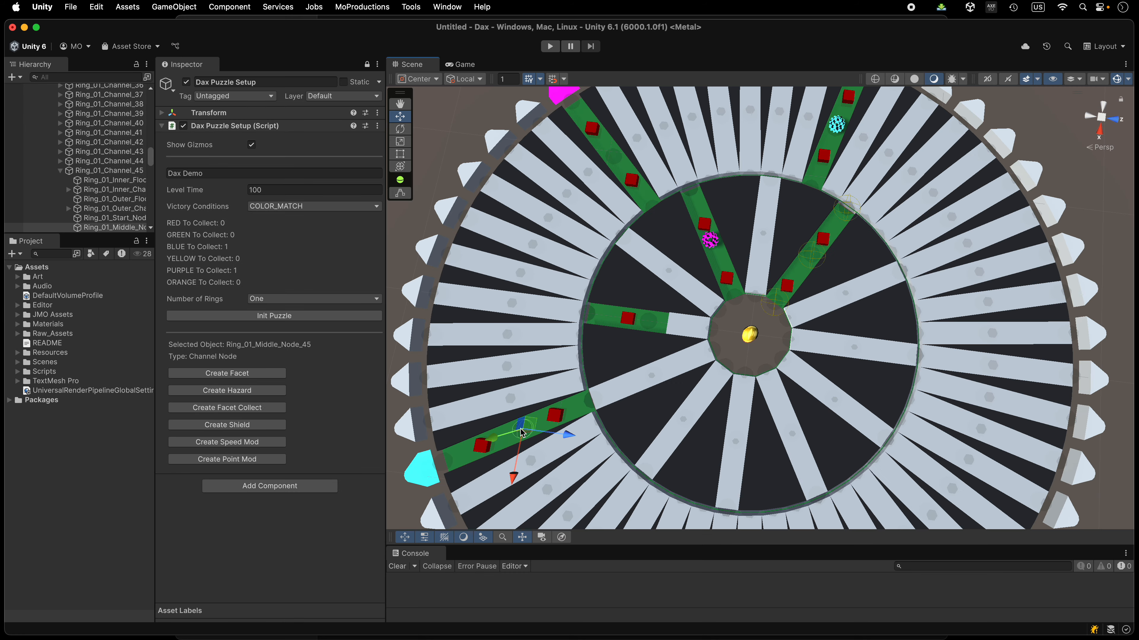
click(256, 381)
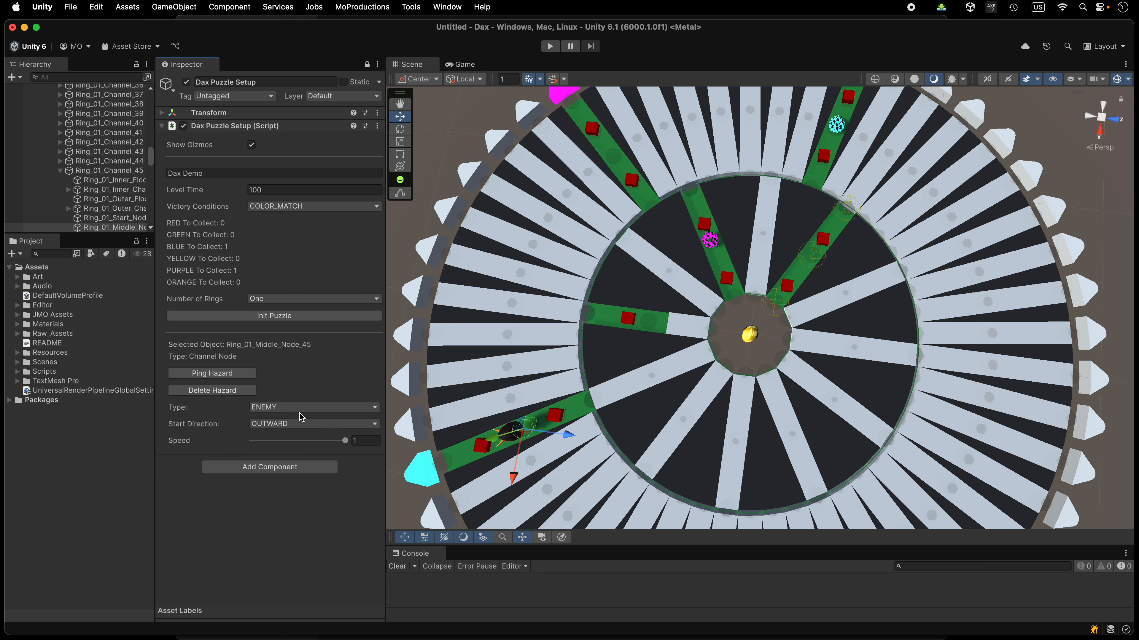
Try the DYNAMITE and GLUE types for the hazard on Ring_01_Middle_Node_45, and return it to ENEMY
drag(346, 441, 297, 442)
click(313, 408)
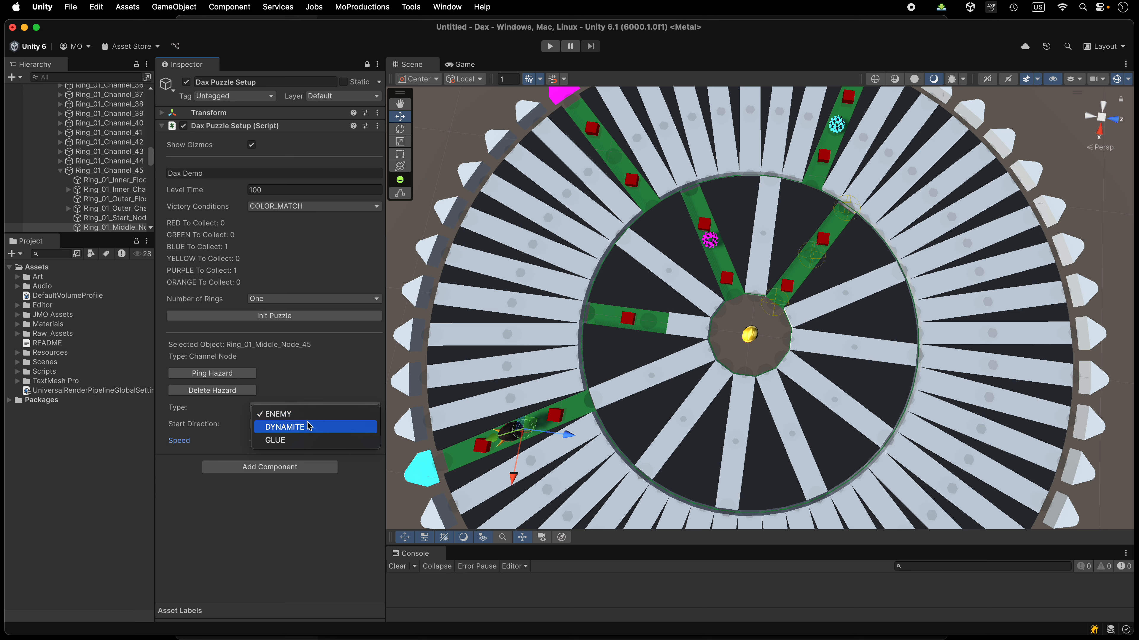
click(312, 427)
click(312, 408)
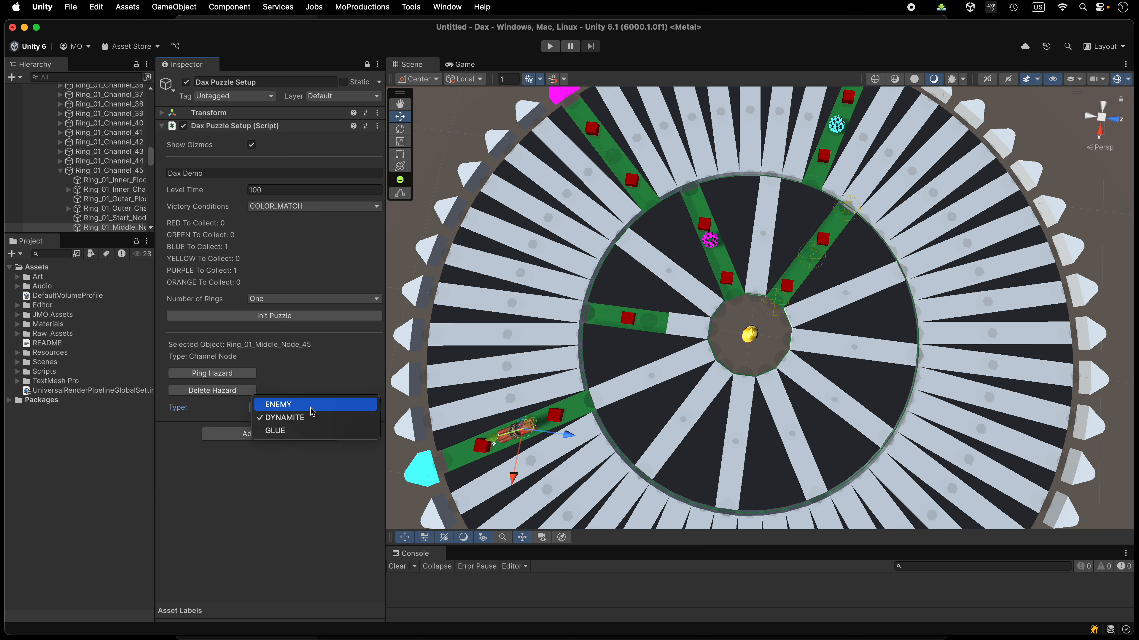
click(313, 405)
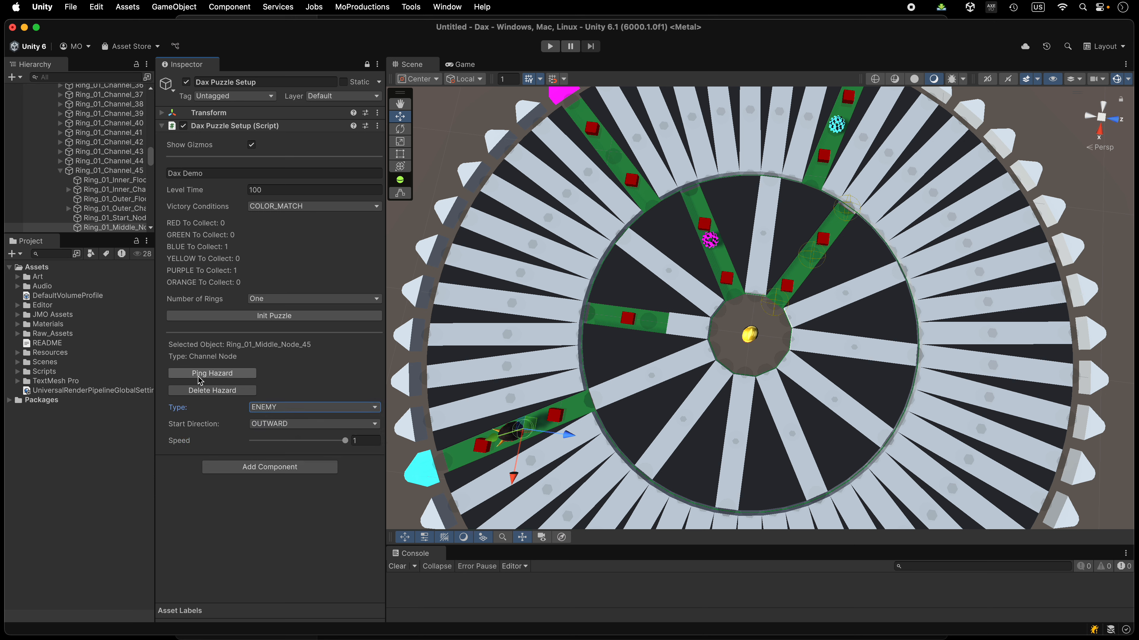
click(274, 409)
click(282, 435)
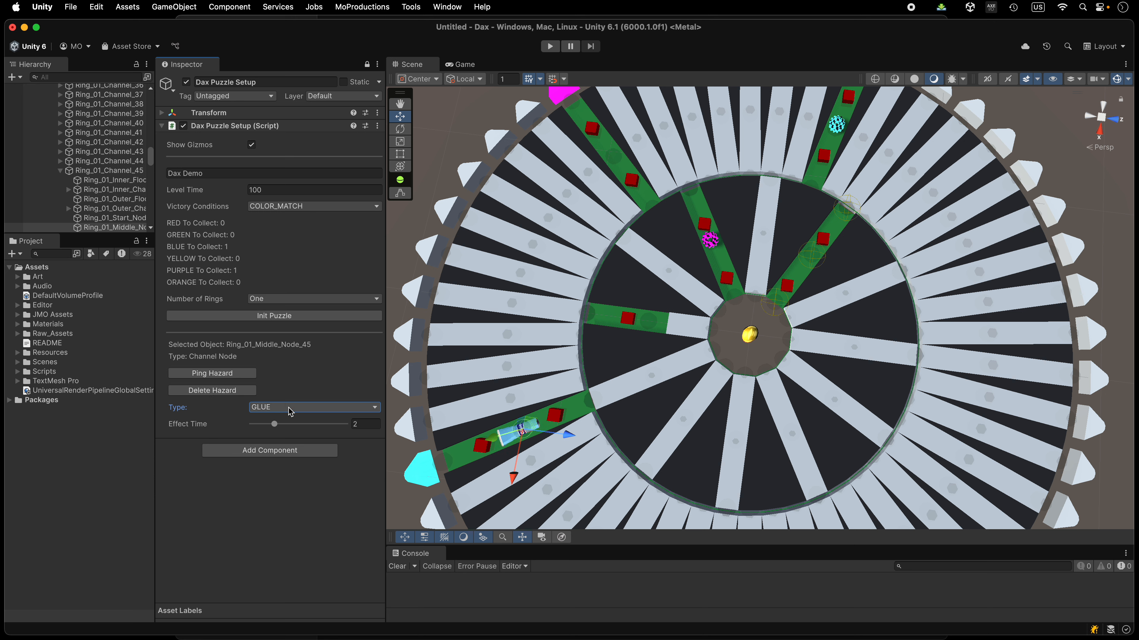
click(291, 409)
click(288, 393)
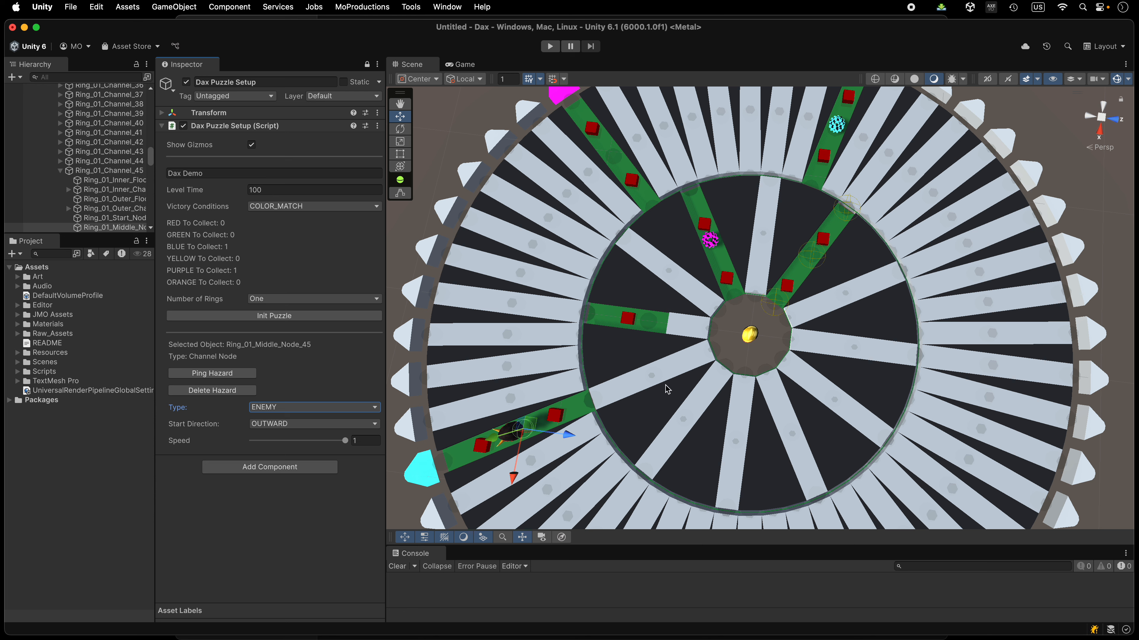
Set the enemy's speed to 0.586, run the puzzle and start the level to test it, and stop the test
drag(344, 441, 308, 441)
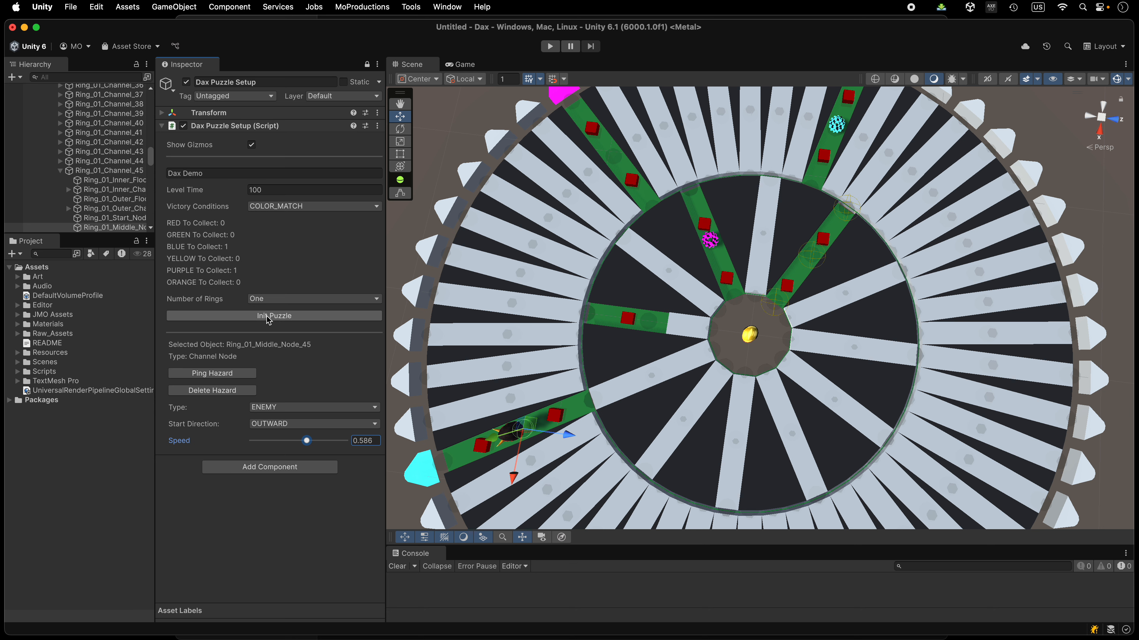
click(550, 46)
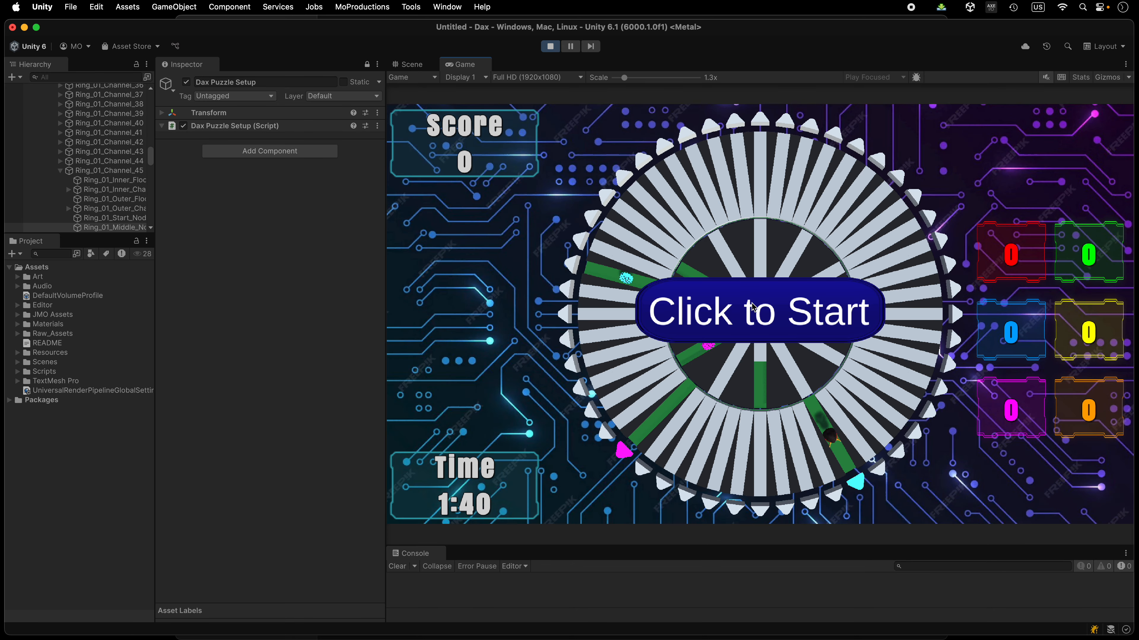
click(752, 307)
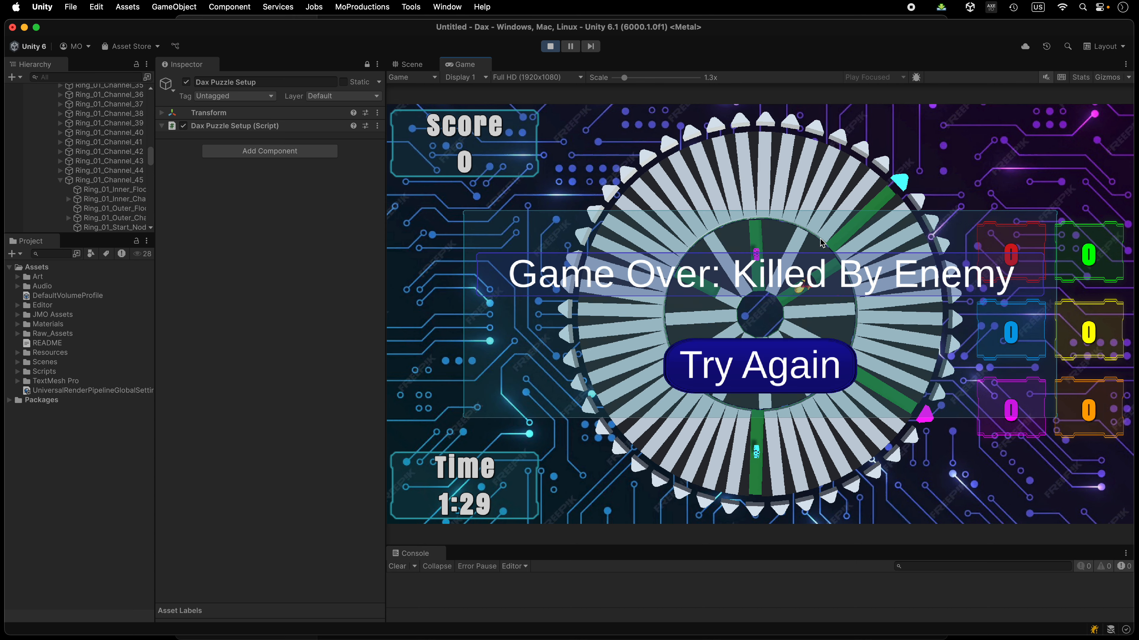
click(550, 46)
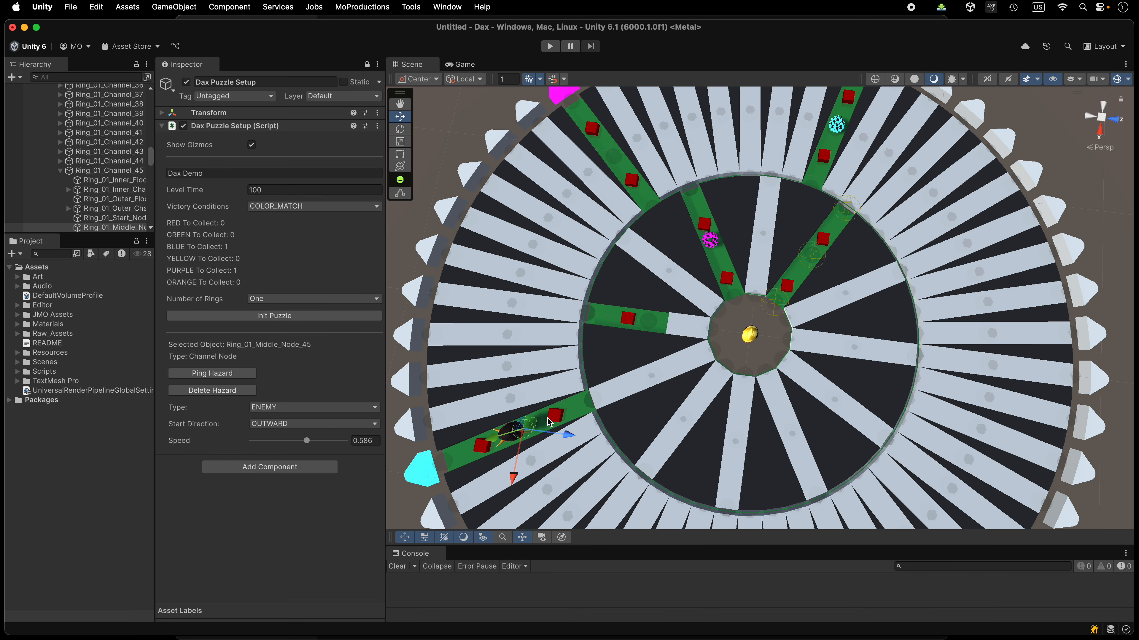
Replace the enemy hazard on Ring_01_Middle_Node_45 with a facet collect and add a RING facet collect on Ring_00_Middle_Node_05
click(238, 391)
click(811, 255)
click(313, 411)
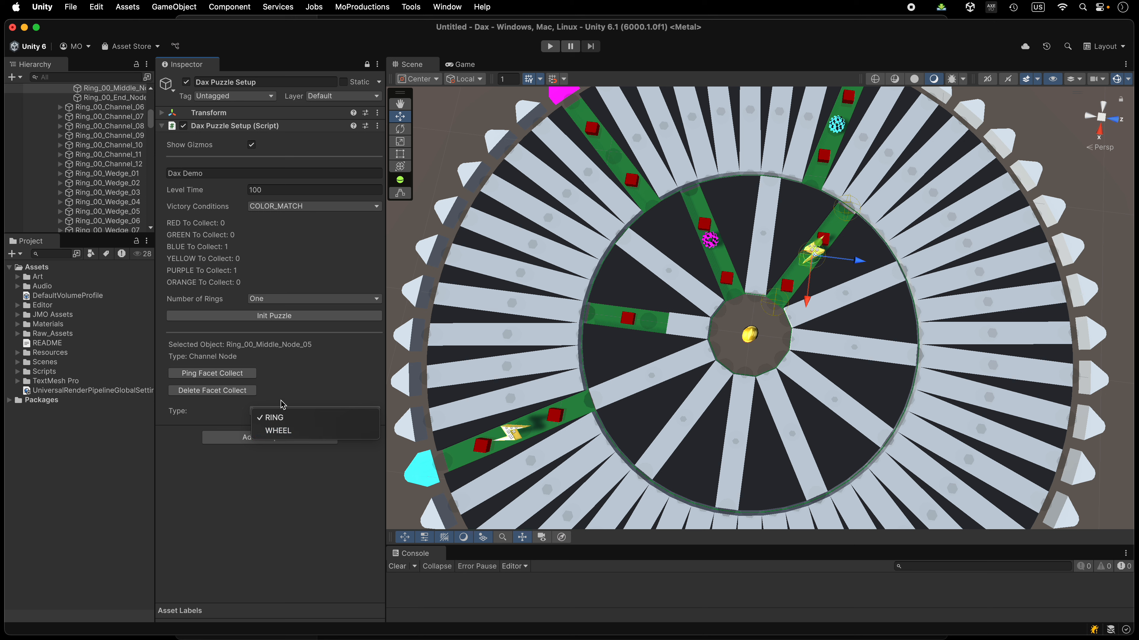
click(288, 396)
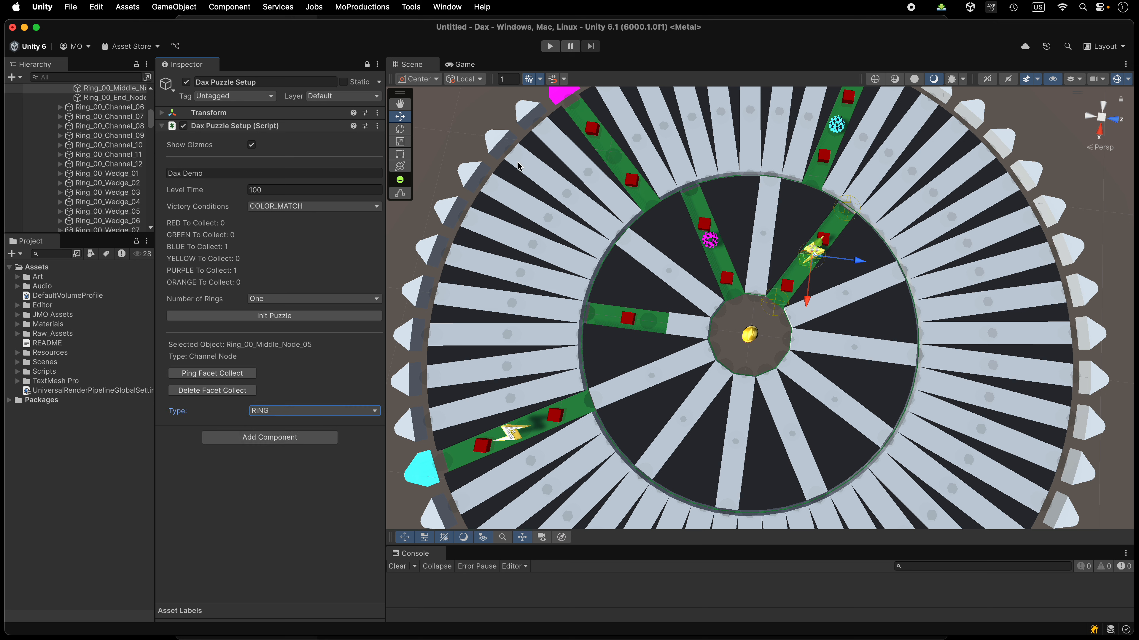
Run the puzzle to test the RING facet collect together with the purple facet, and stop the test
click(549, 47)
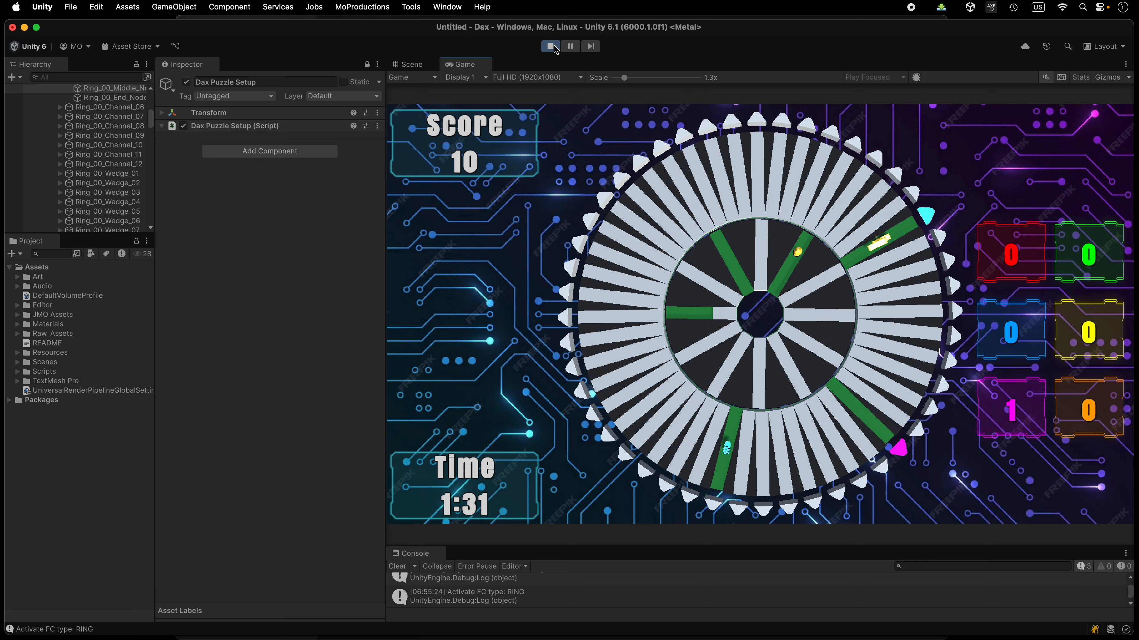
click(549, 47)
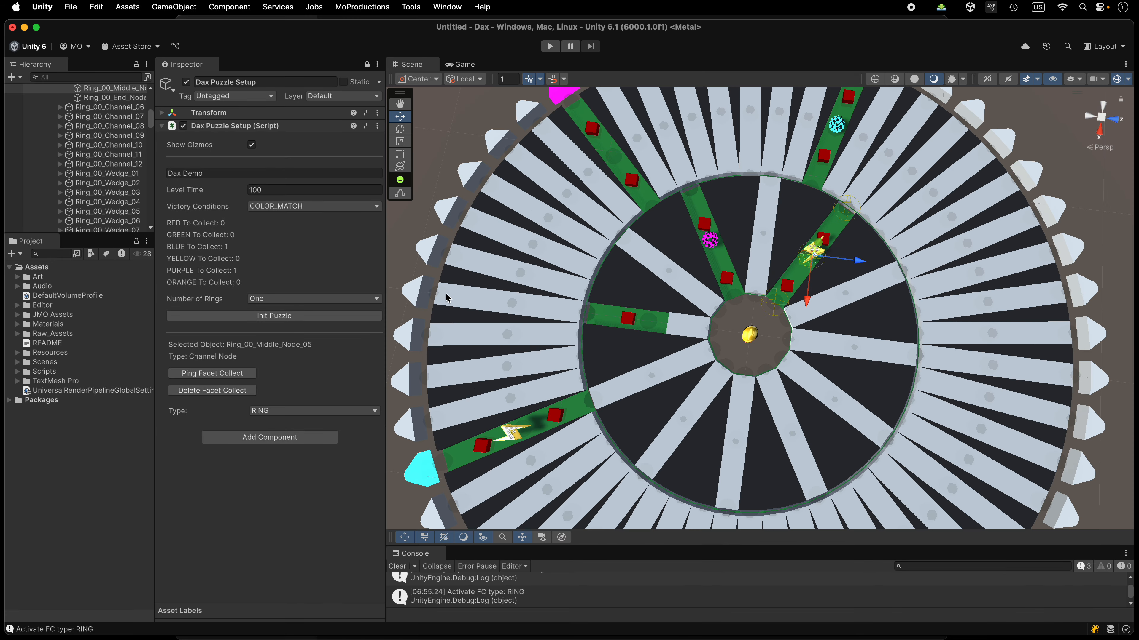
Set the Rotate Speed of Ring_01 to -10, run the puzzle to test the ring's rotation, and stop the test
scroll(657, 409, down, 2)
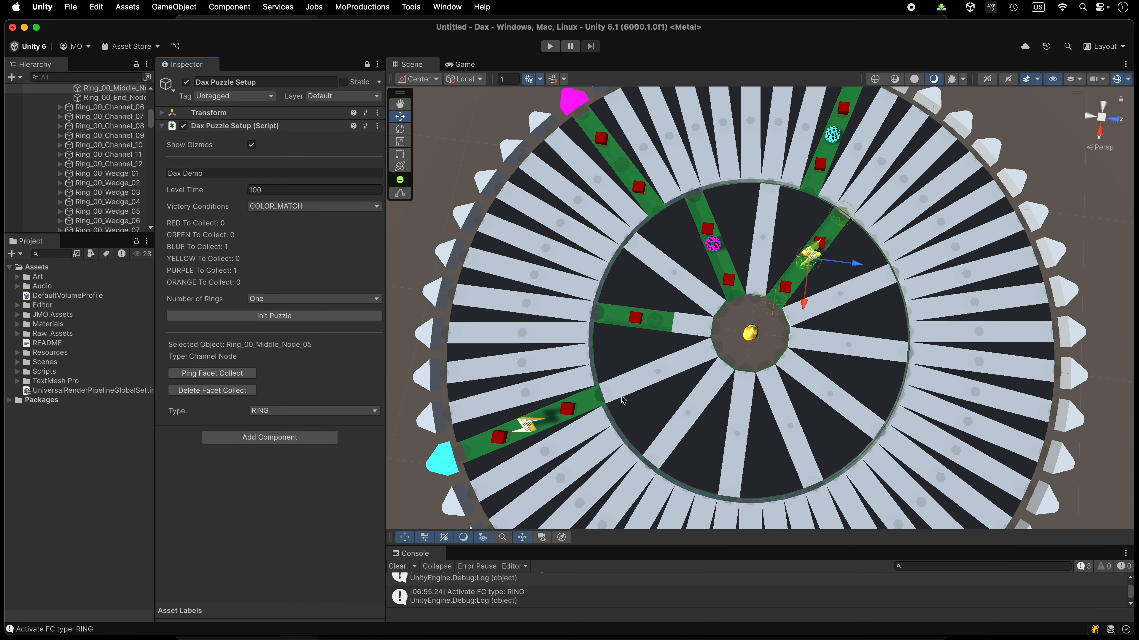
scroll(655, 407, down, 1)
scroll(655, 408, down, 3)
click(635, 407)
click(314, 373)
text(-10)
click(549, 47)
click(549, 46)
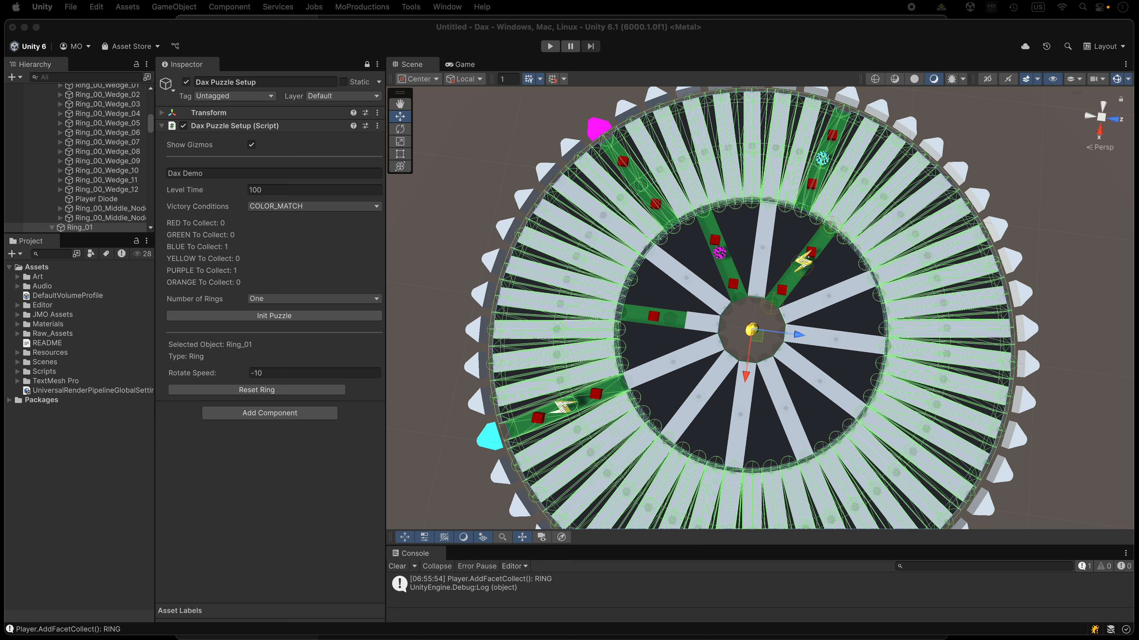
drag(1138, 146, 629, 130)
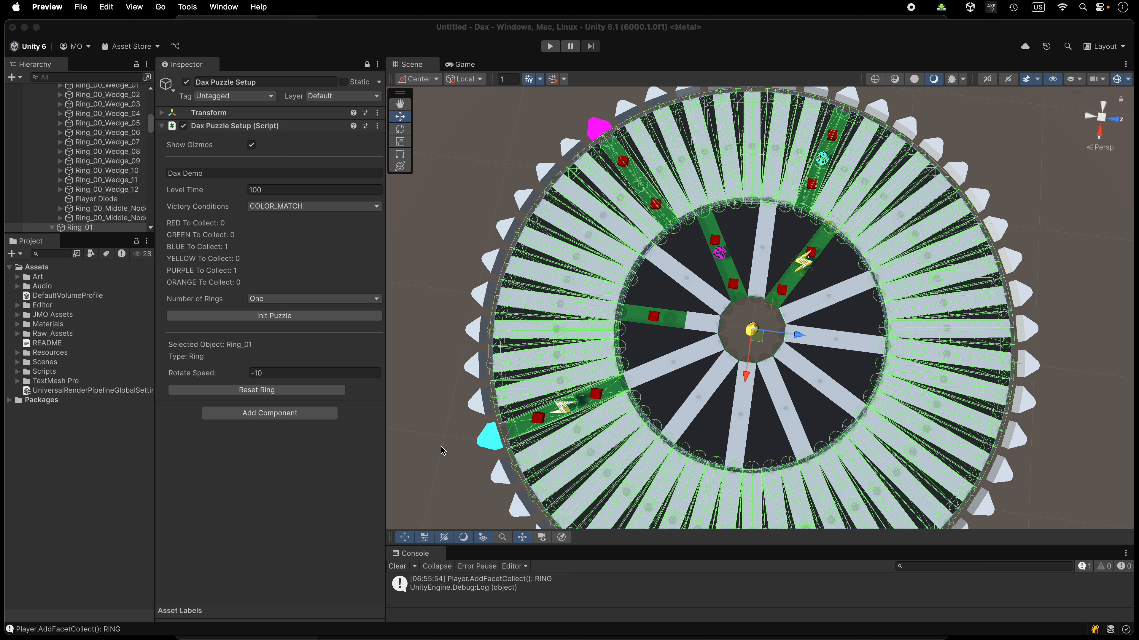
Reset Ring_01, confirming the removal of its board objects and the reset of its channel pieces
click(309, 391)
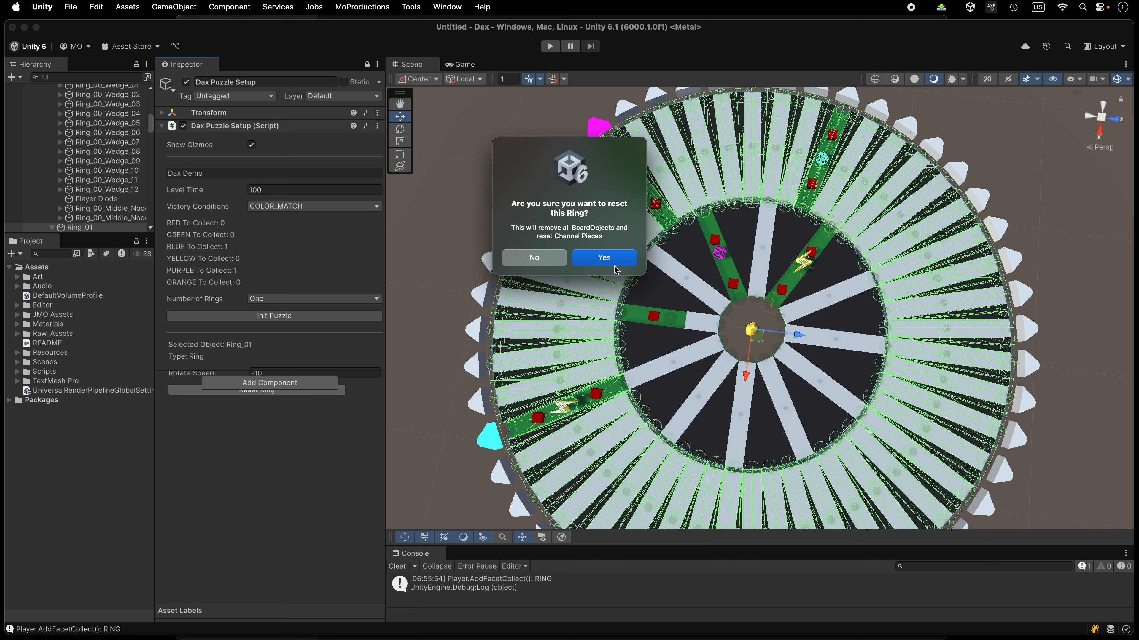
click(608, 257)
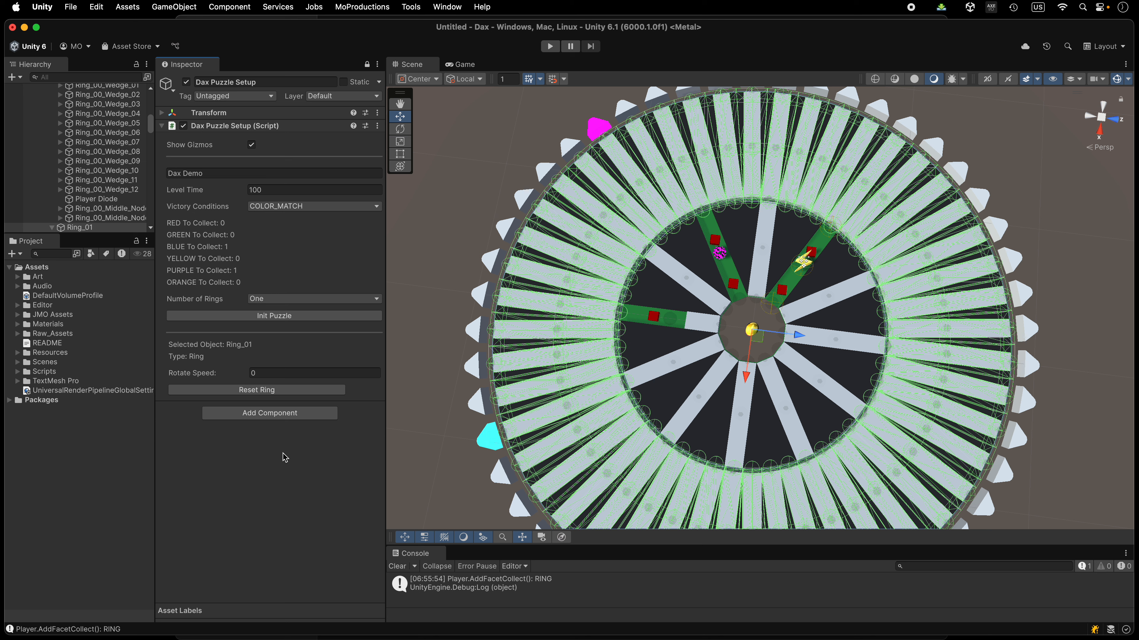
Initialize the one-ring puzzle with its current settings and save it as the Dax Demo puzzle
click(271, 318)
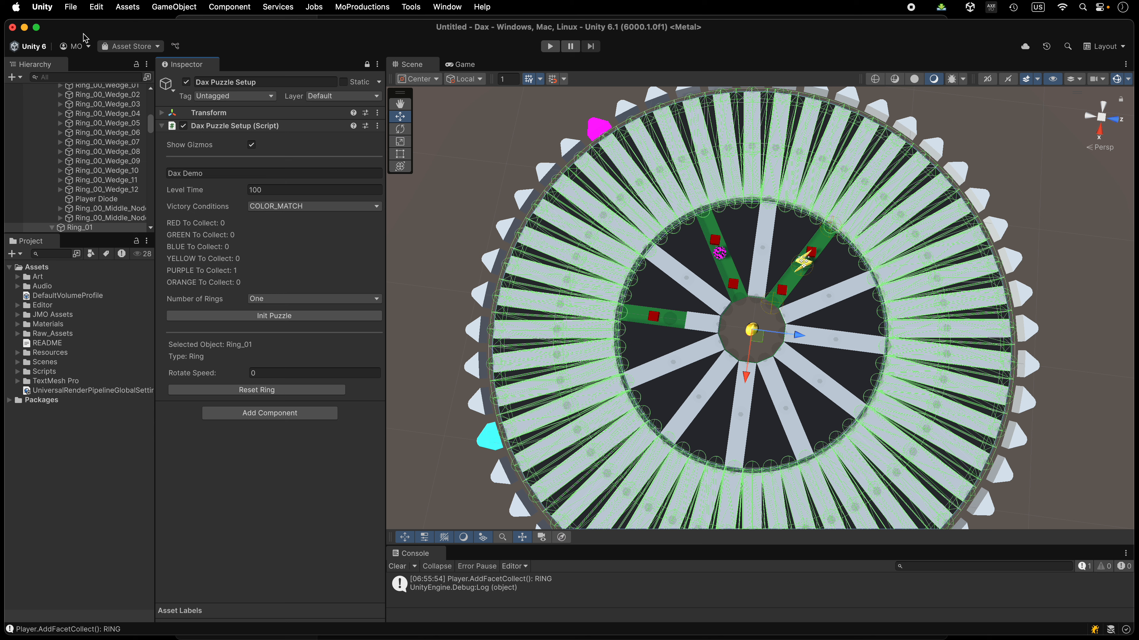
click(355, 8)
mouse_move(361, 25)
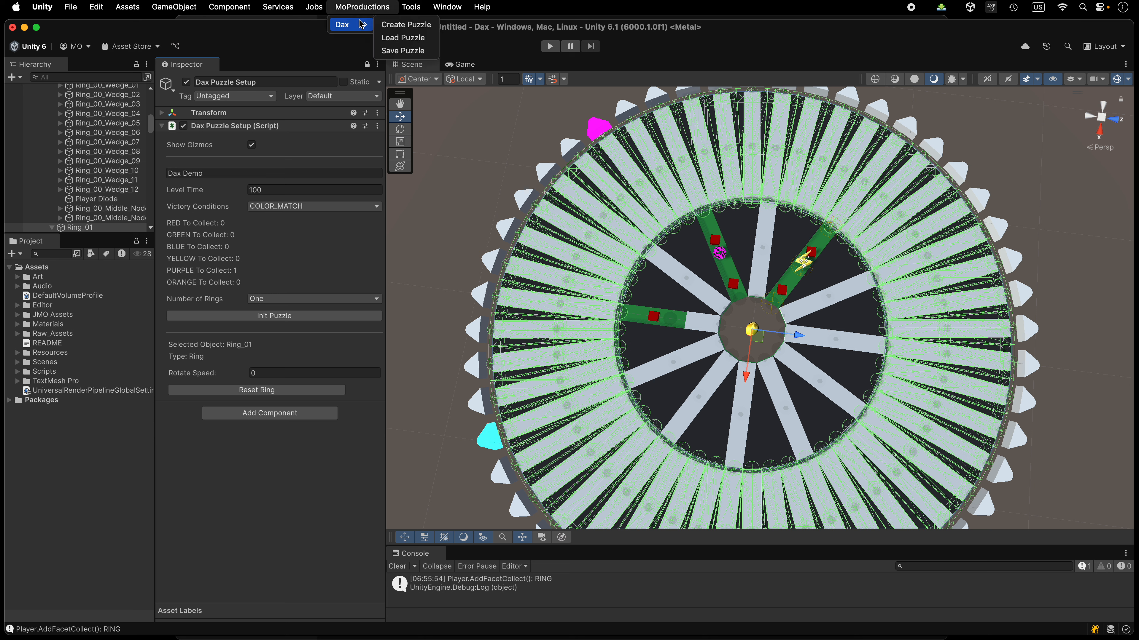
click(402, 51)
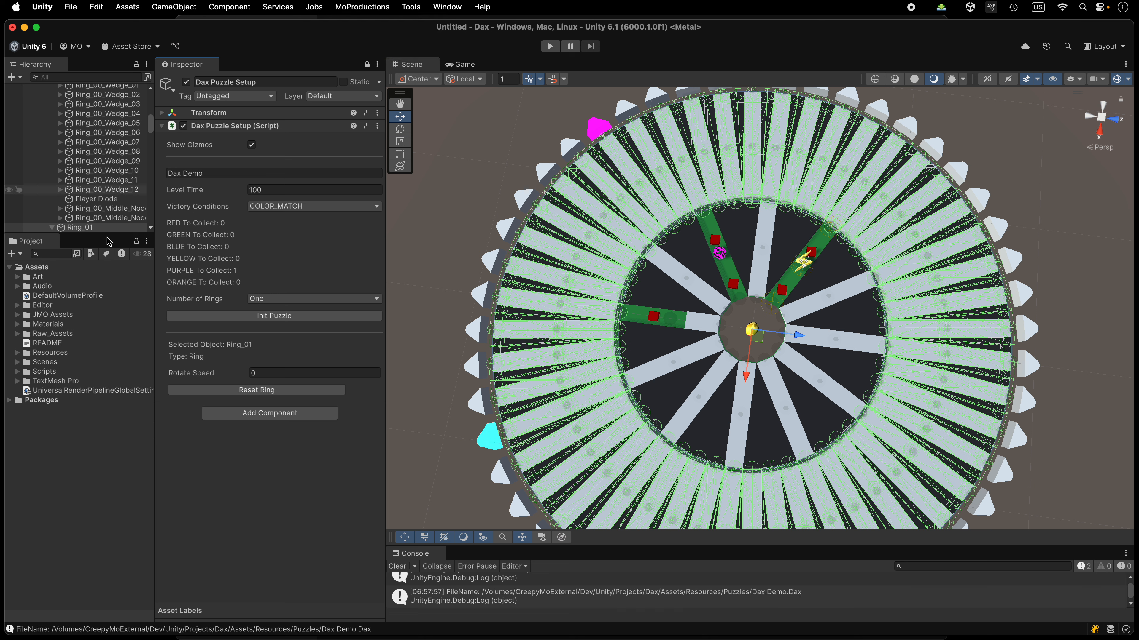
Create a new scene and expand Resources and its Puzzles folder in the project to show the saved Dax Demo file
click(18, 354)
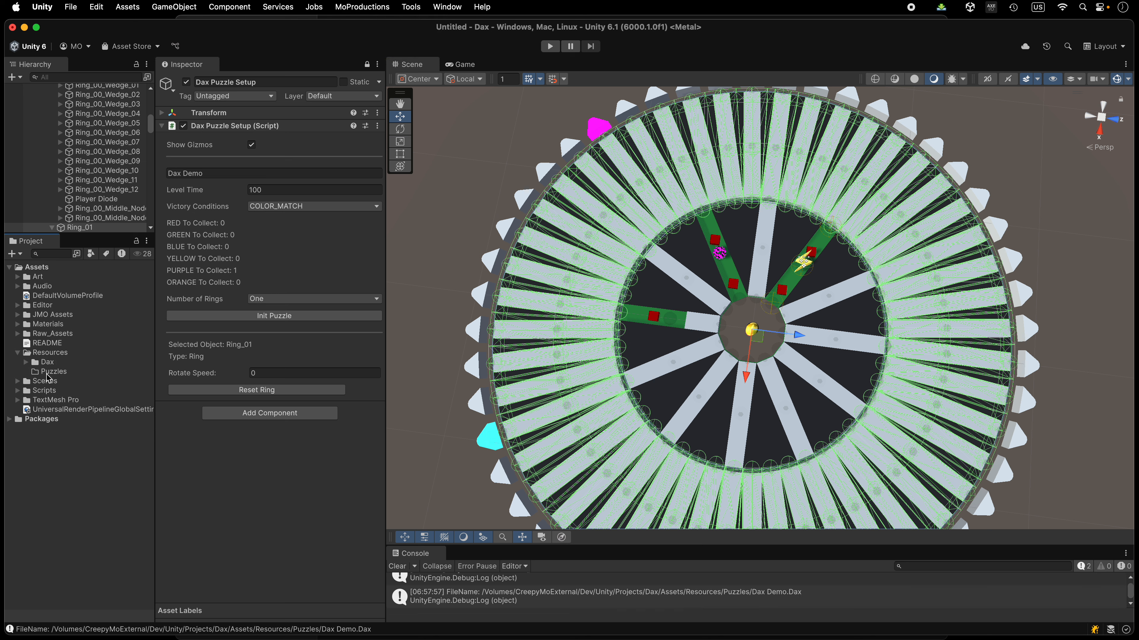
key(super+n)
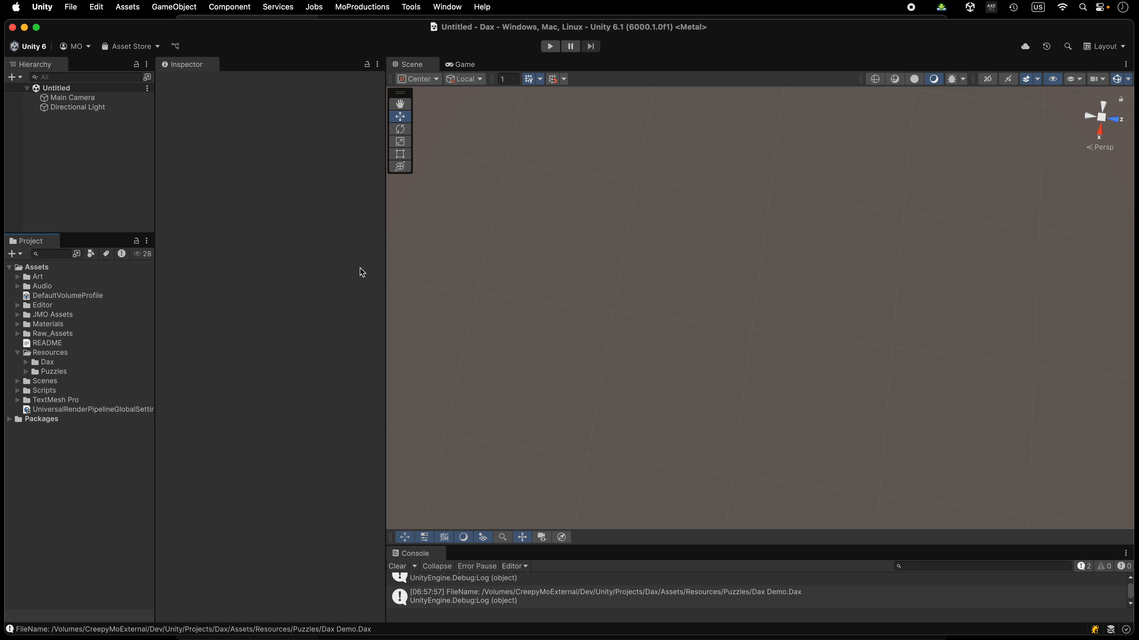
click(25, 373)
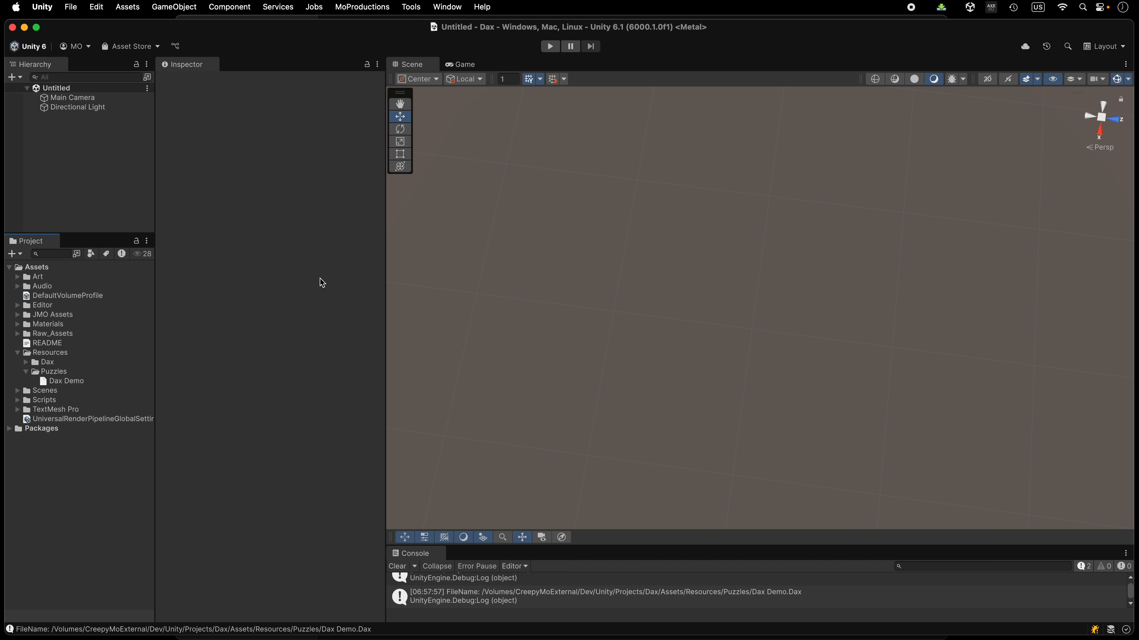
Load the saved puzzle Dax Demo.Dax from the Puzzles folder into the new scene
click(355, 9)
mouse_move(354, 24)
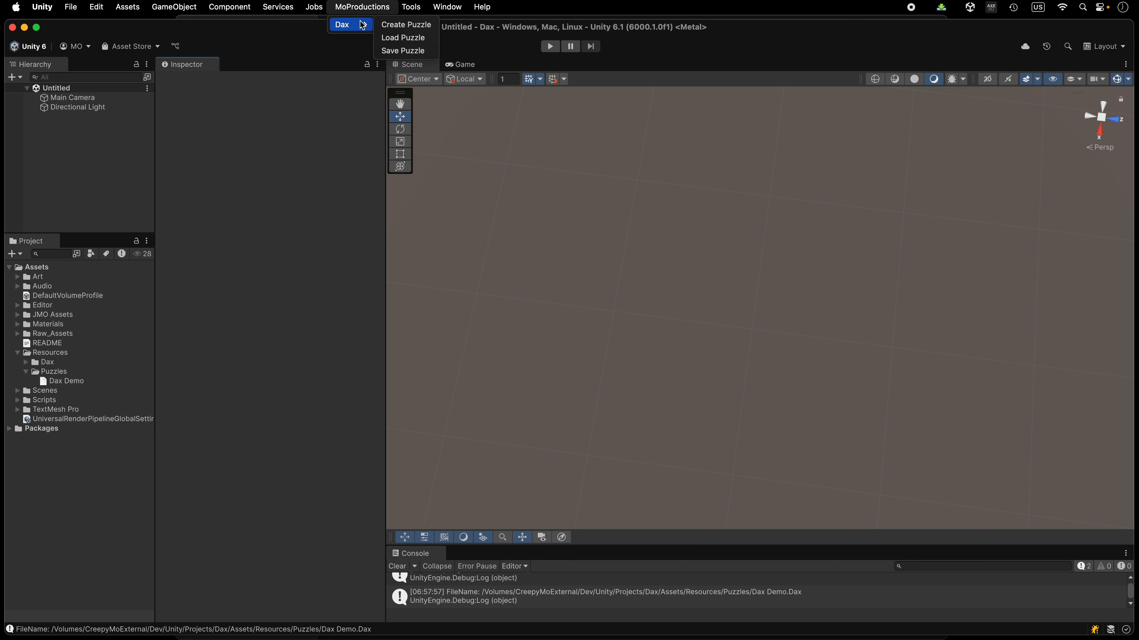
click(405, 38)
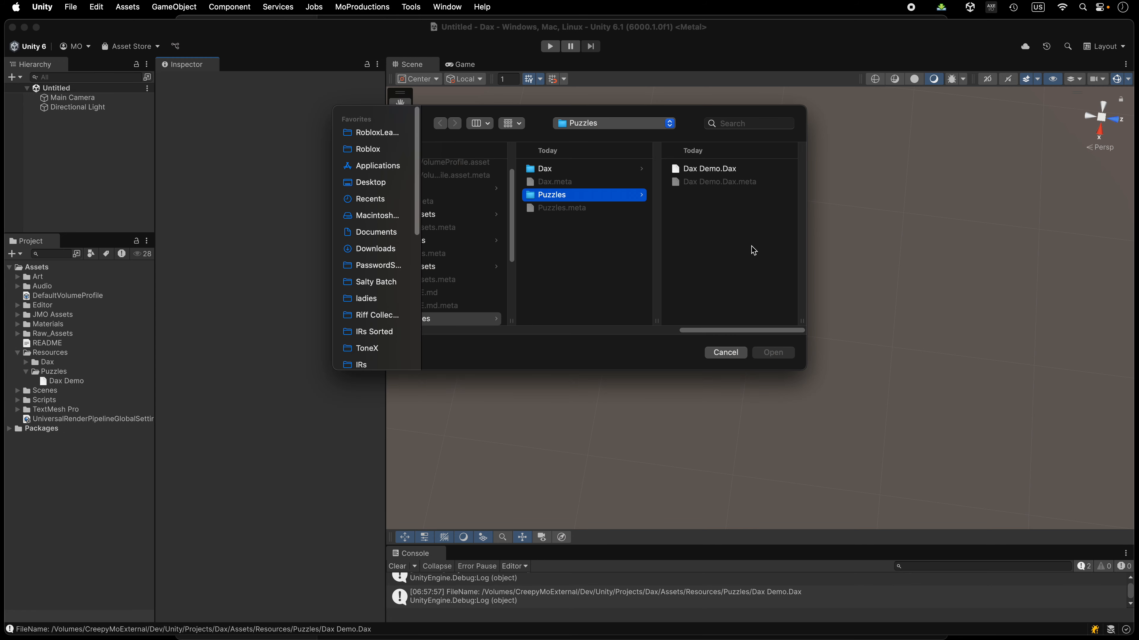
click(722, 174)
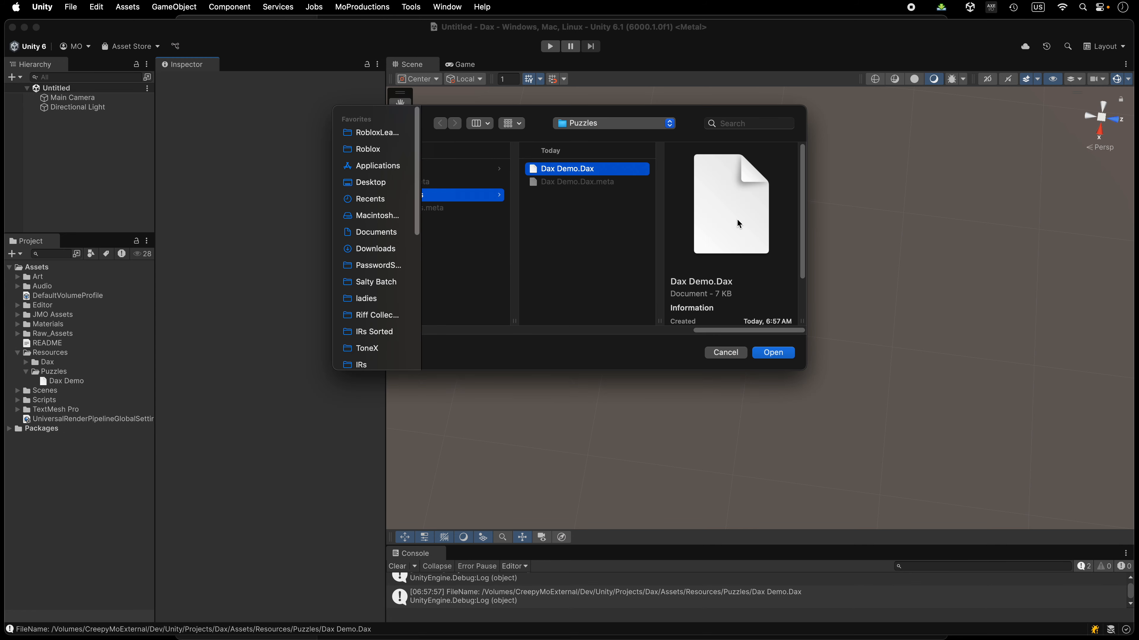
click(779, 352)
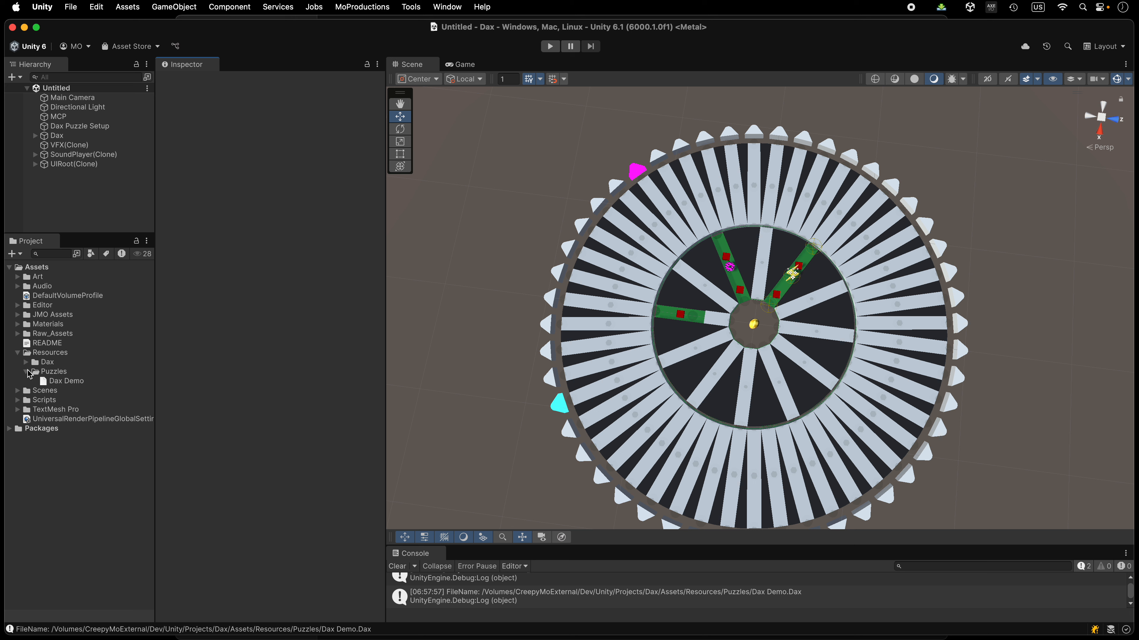
Collapse the Puzzles folder and expand the project's Scenes folder to show the sample scenes
click(27, 372)
click(17, 382)
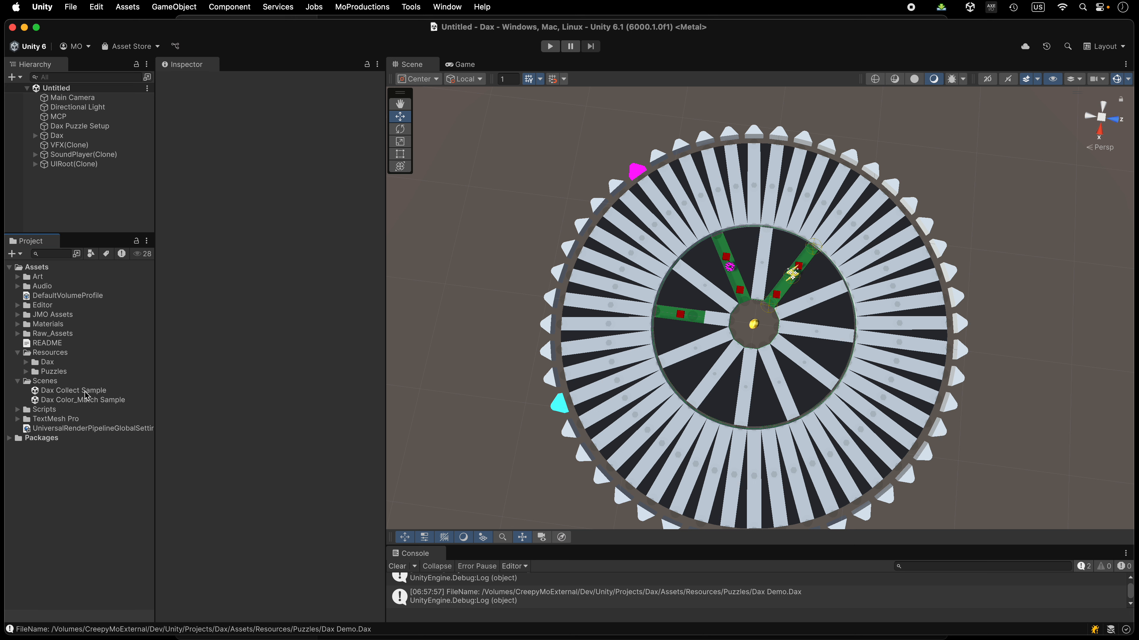